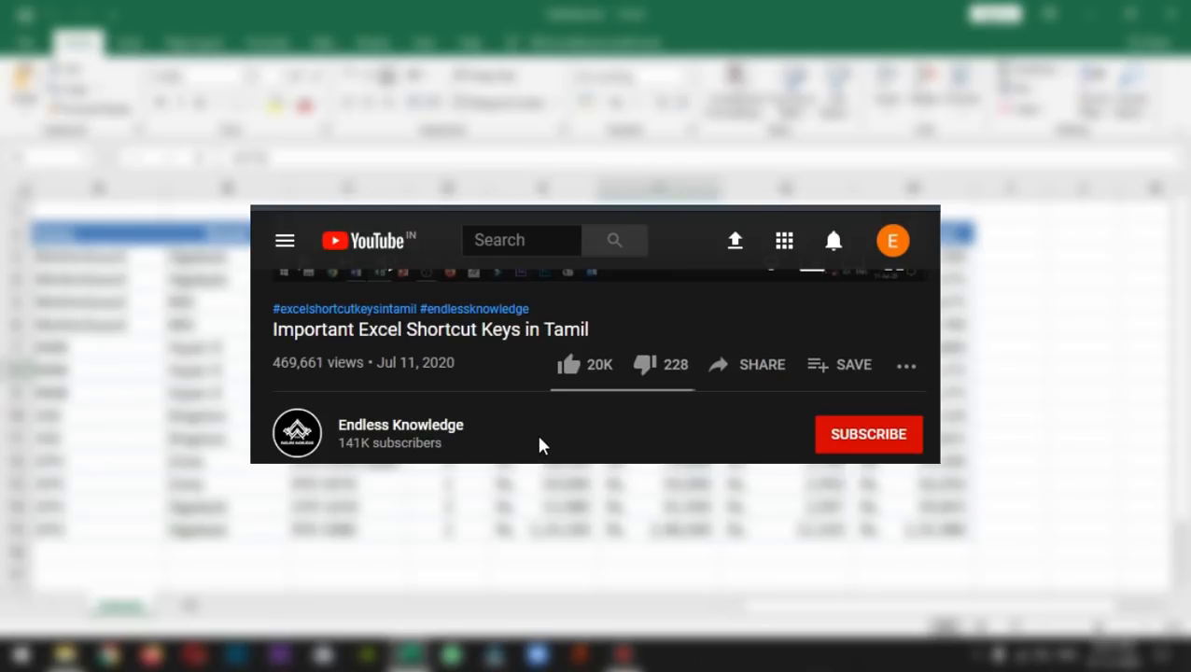
Subscribe to the Endless Knowledge channel and set its notifications to All
left_click(847, 446)
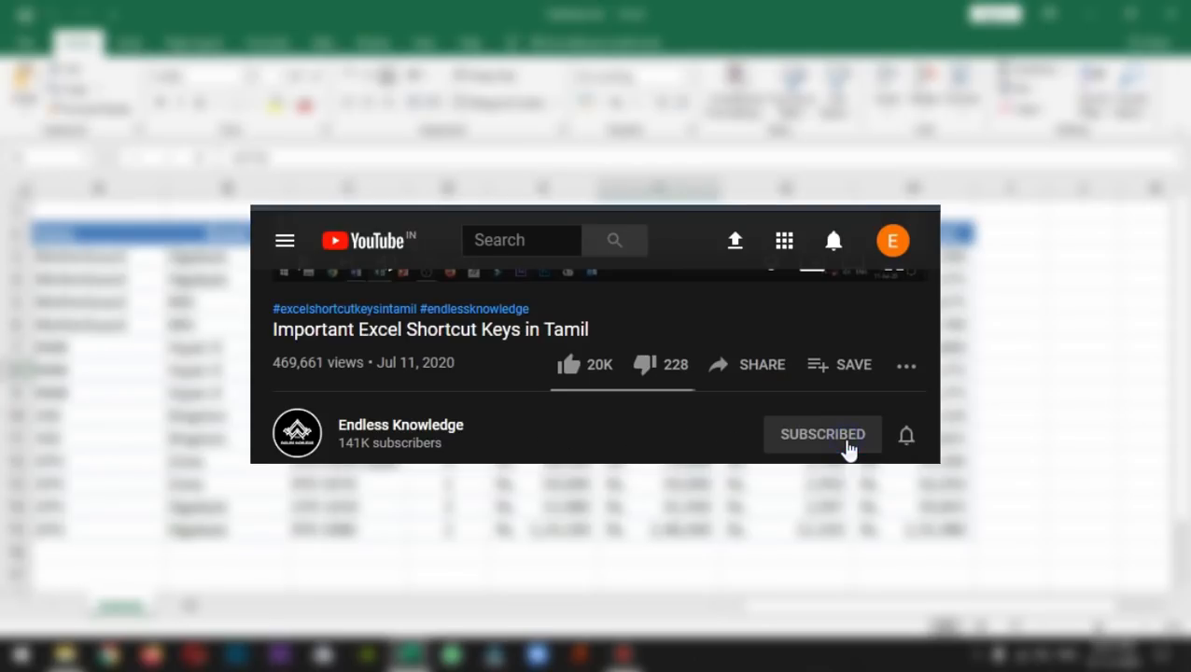
left_click(906, 438)
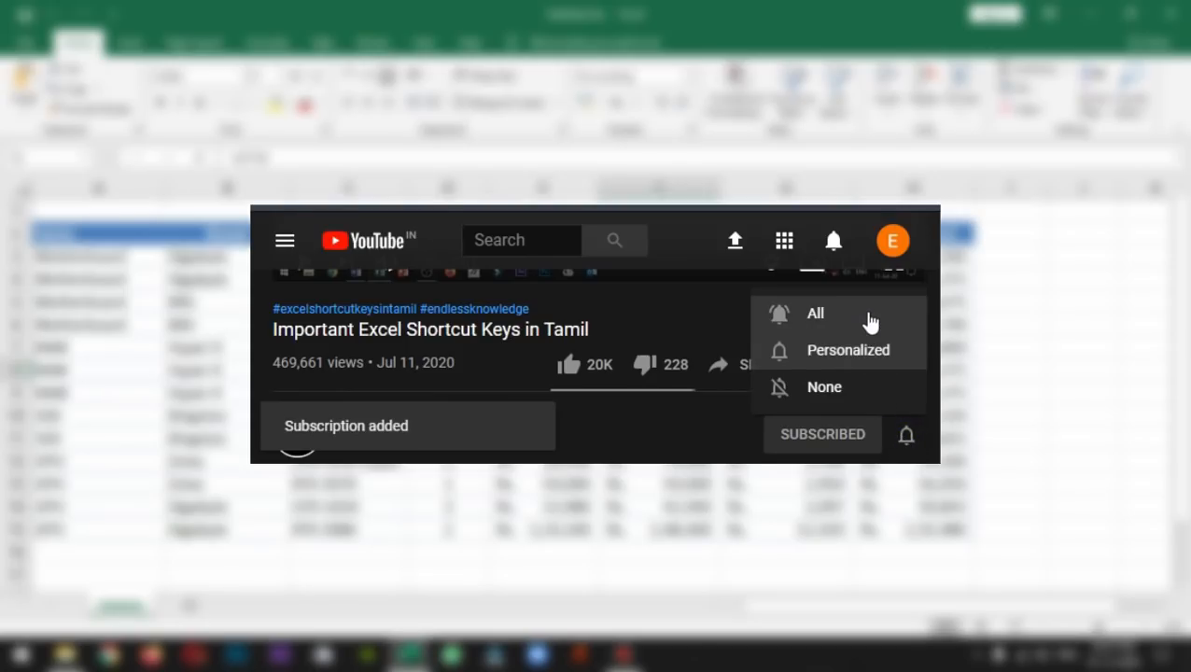
left_click(868, 317)
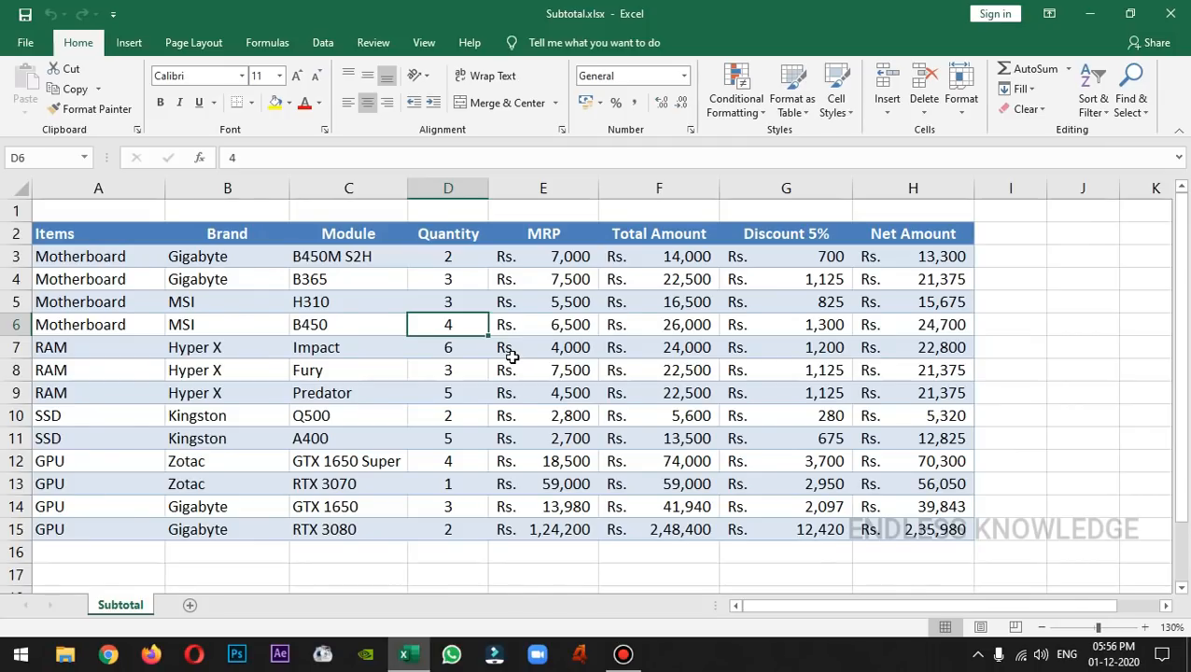
Open Excel's Help and search it for "vlookup"
key("F1")
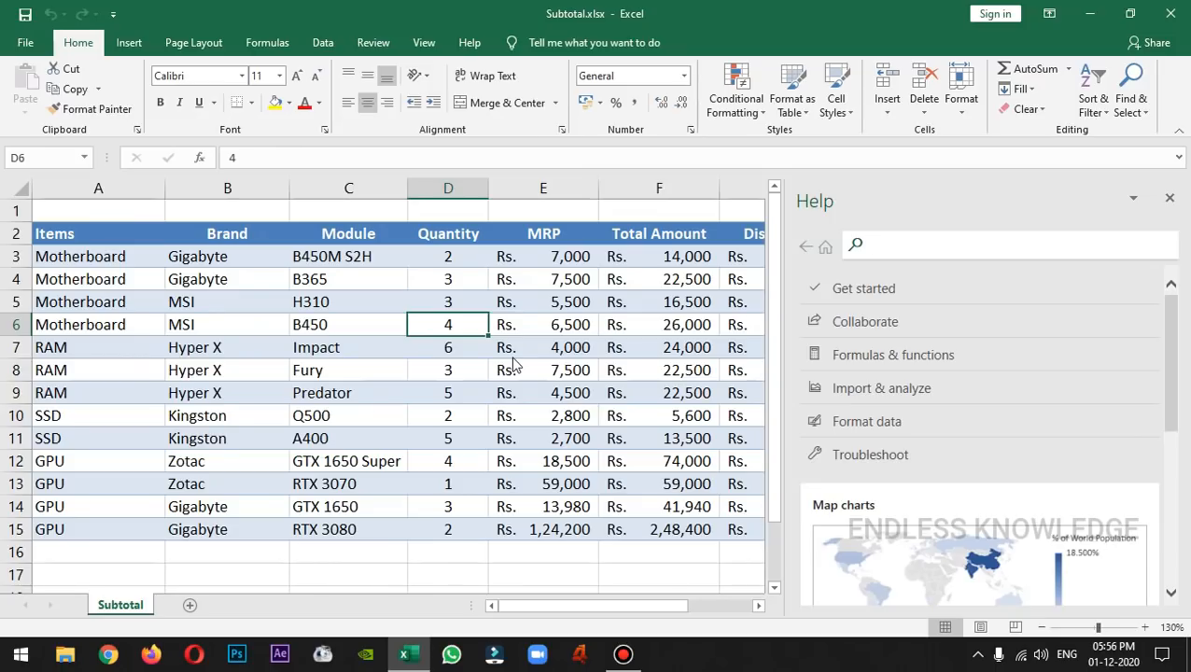
left_click(907, 248)
type("vlookup")
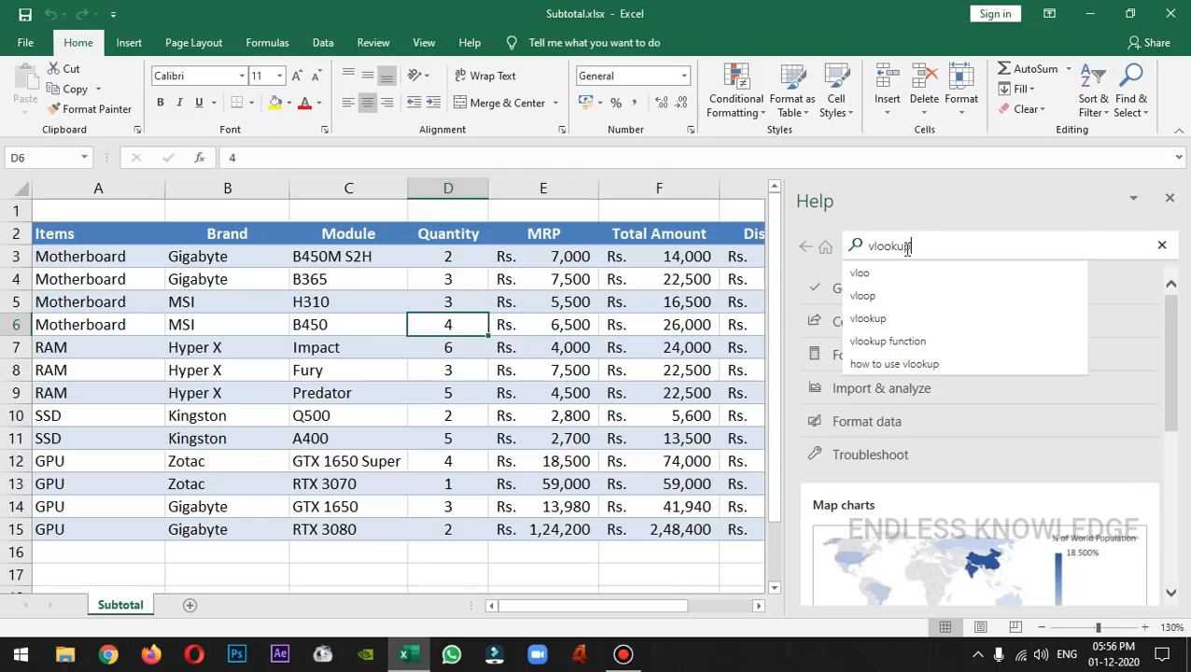
key("Down")
key("Down")
key("Return")
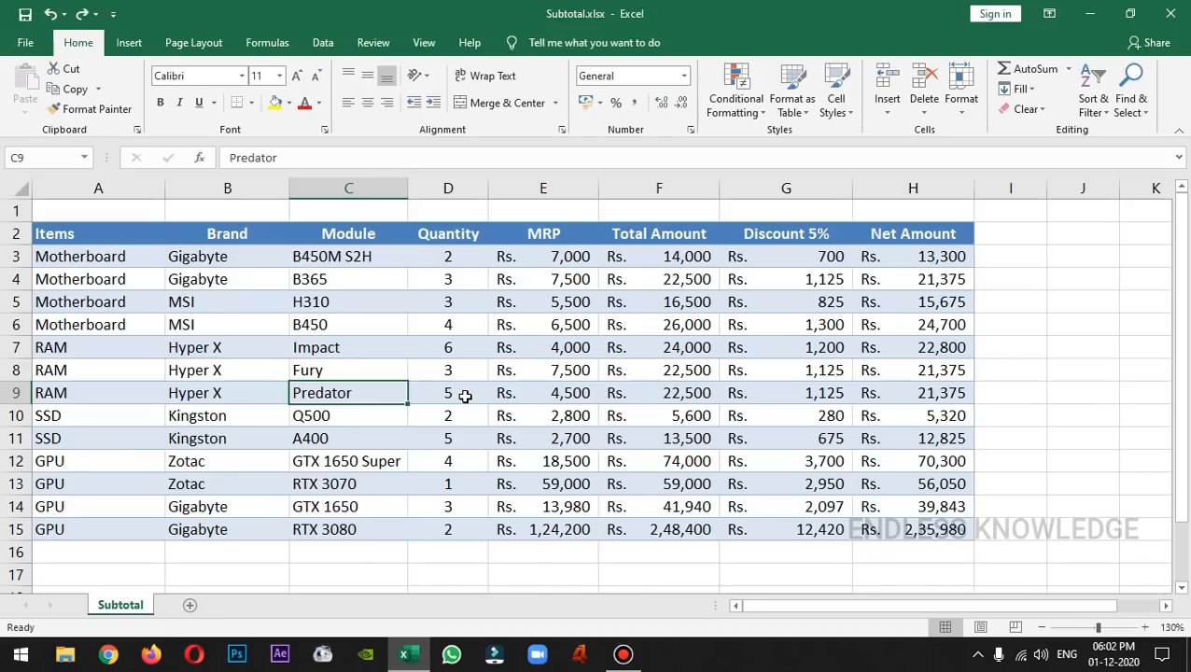
Edit the module name in cell C7 in place so it reads "Impacting"
key("Up")
key("Up")
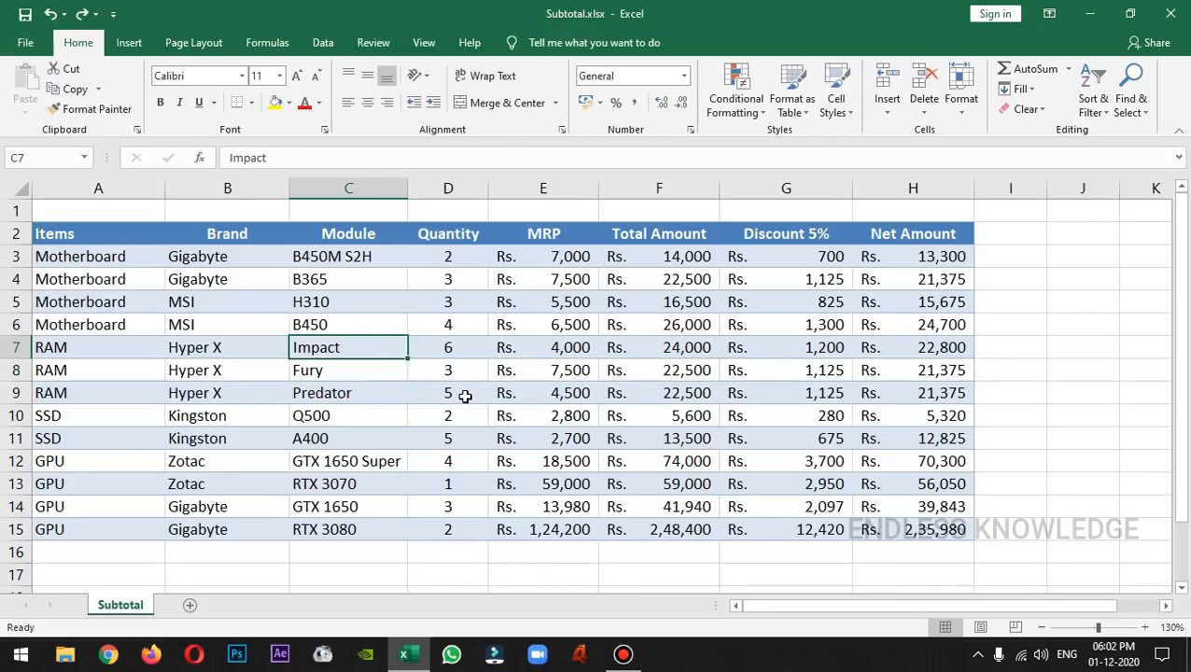
key("F2")
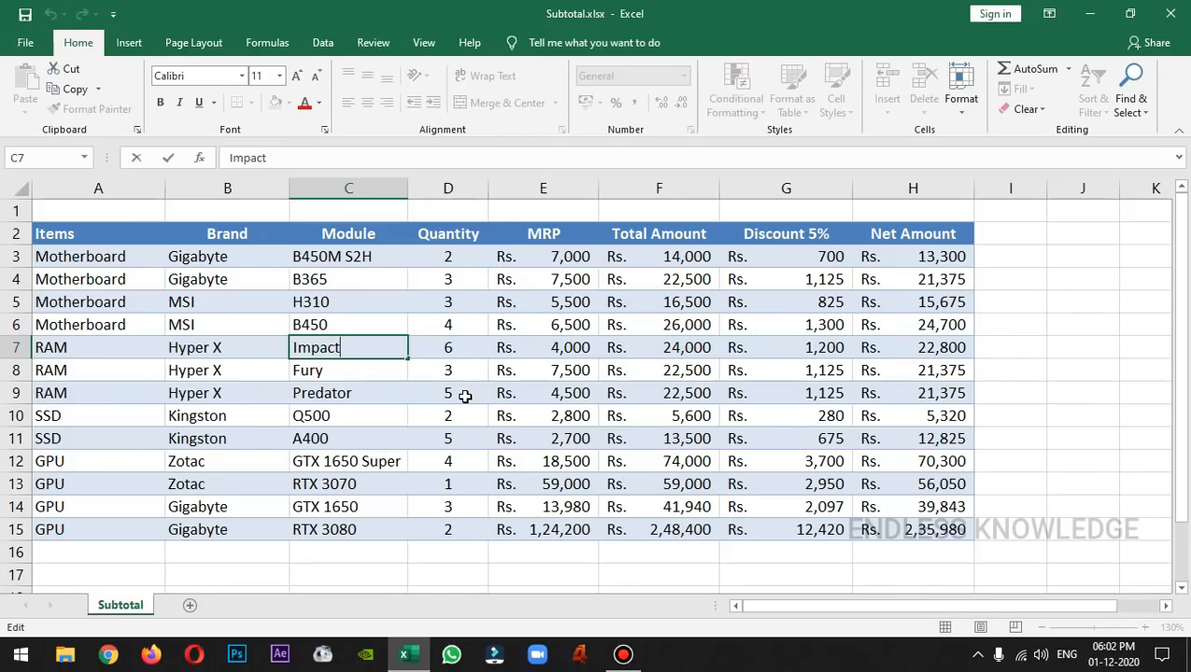
type("ing")
key("Return")
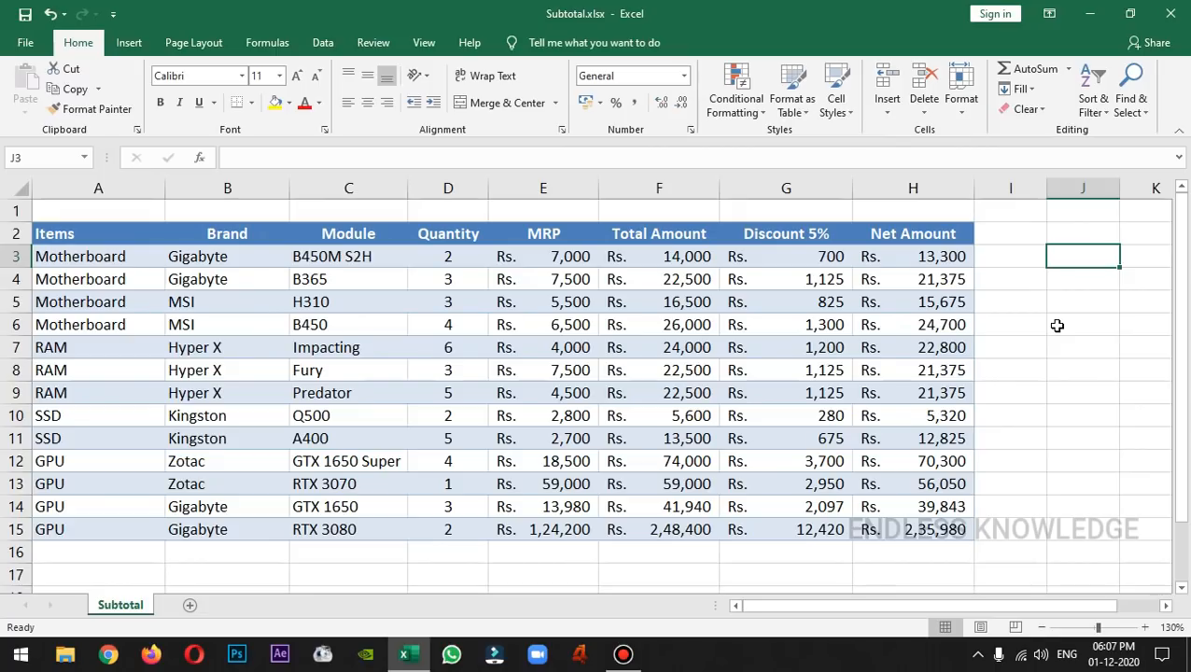
Paste the defined name Brand into cell J3 as the formula =Brand
key("F3")
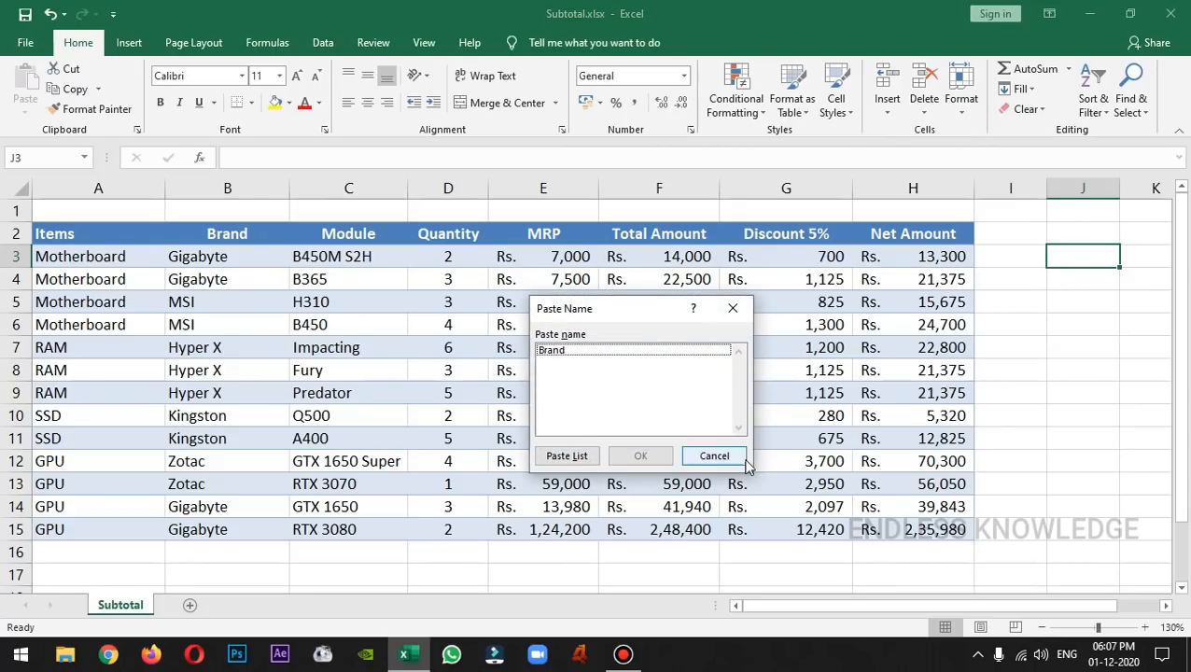
left_click(715, 456)
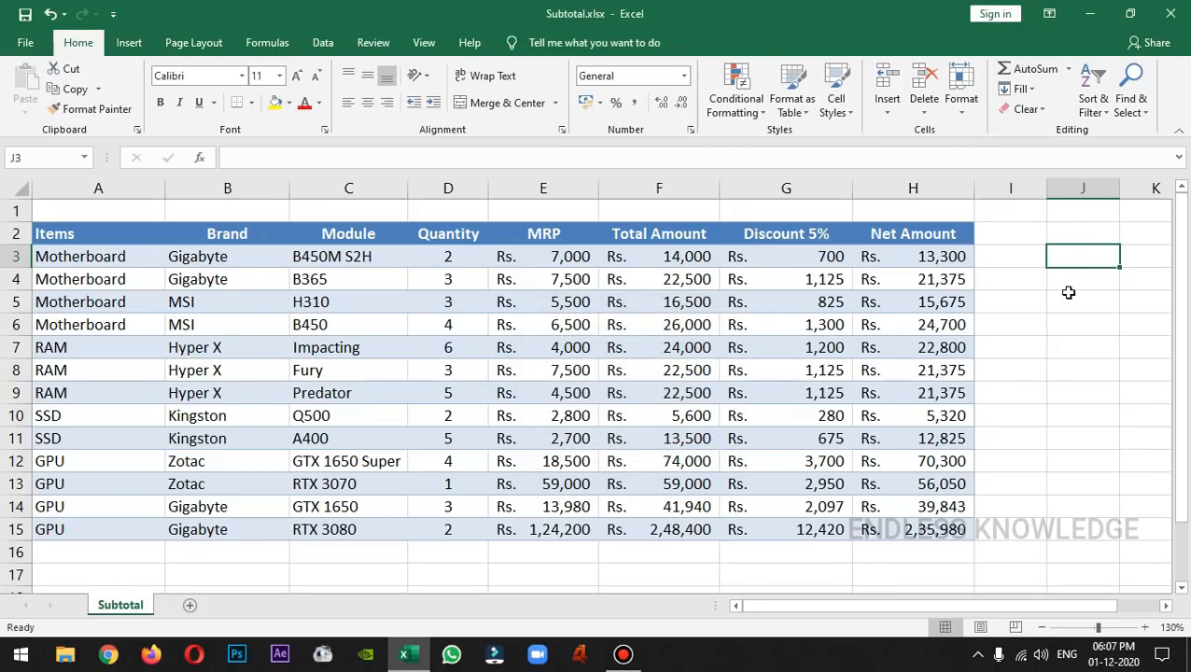
key("F3")
left_click_drag(609, 306, 576, 289)
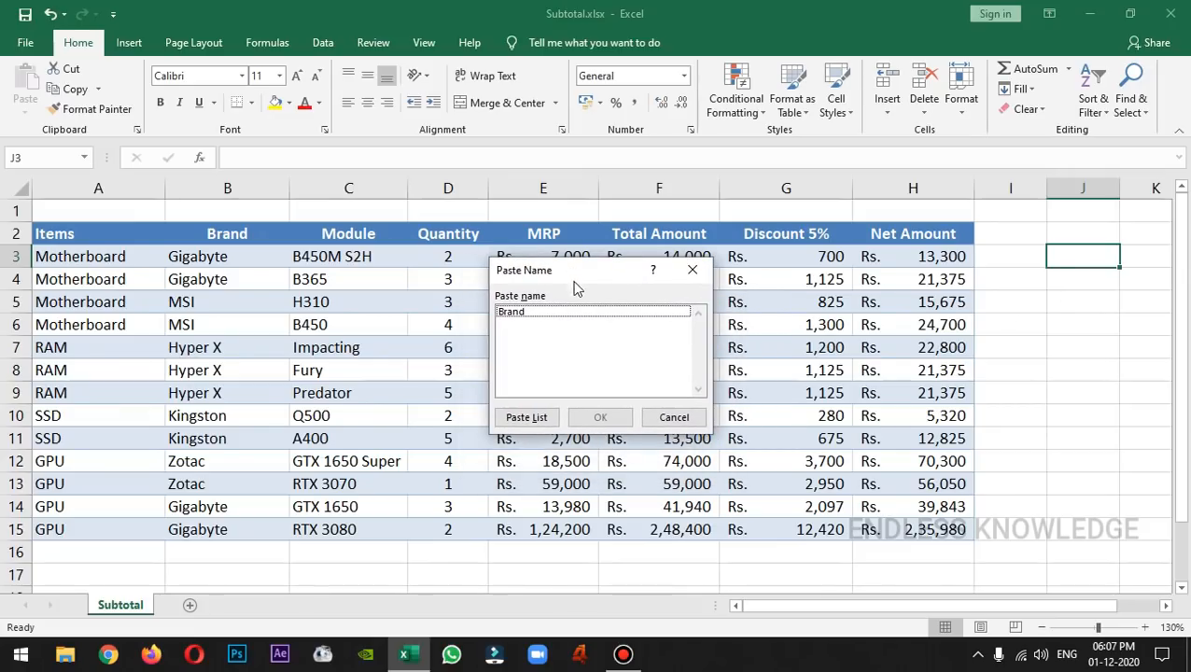
left_click(531, 315)
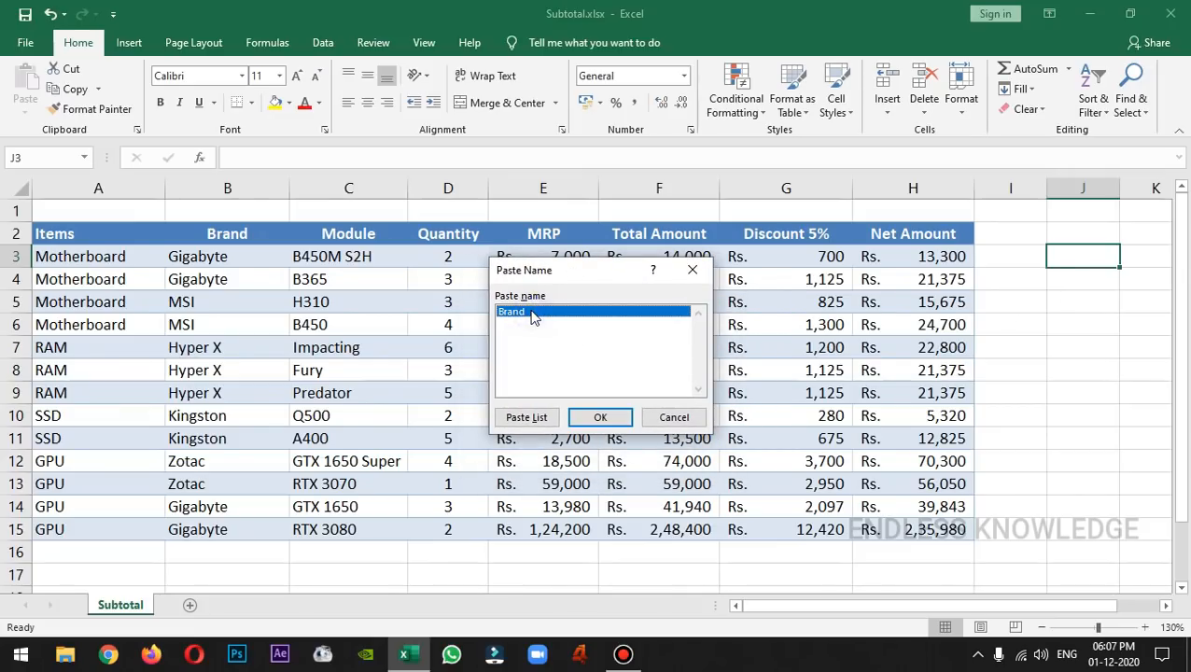
left_click(599, 417)
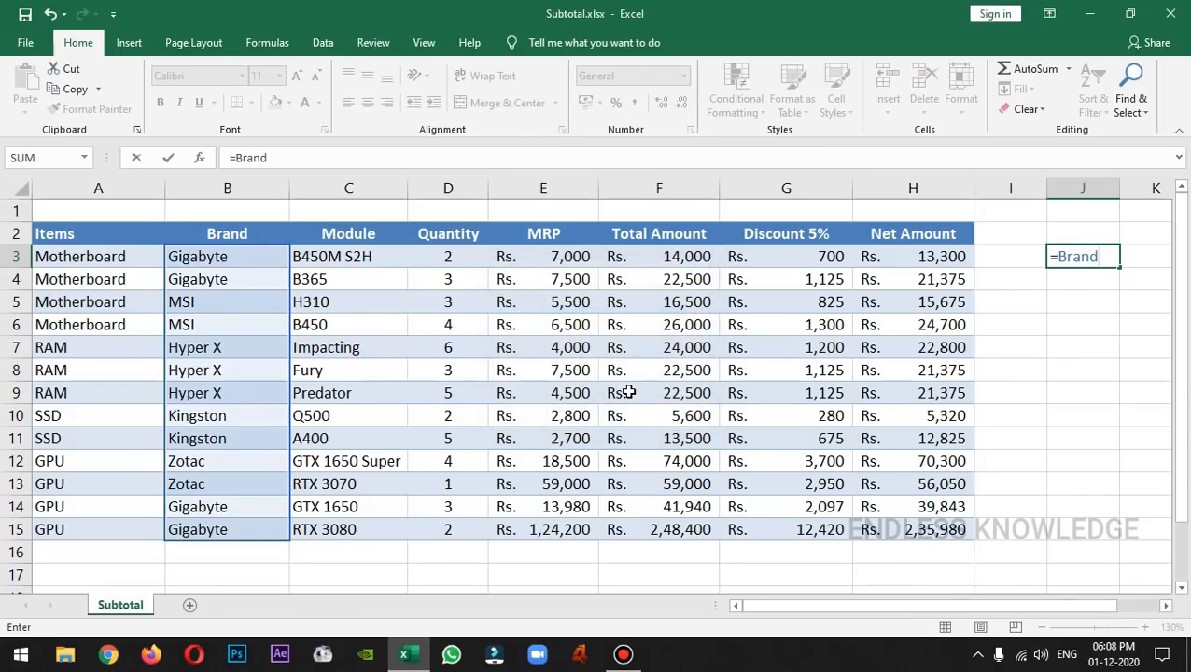
key("Return")
Fill the =Brand formula from cell J3 down to J12
left_click(1106, 261)
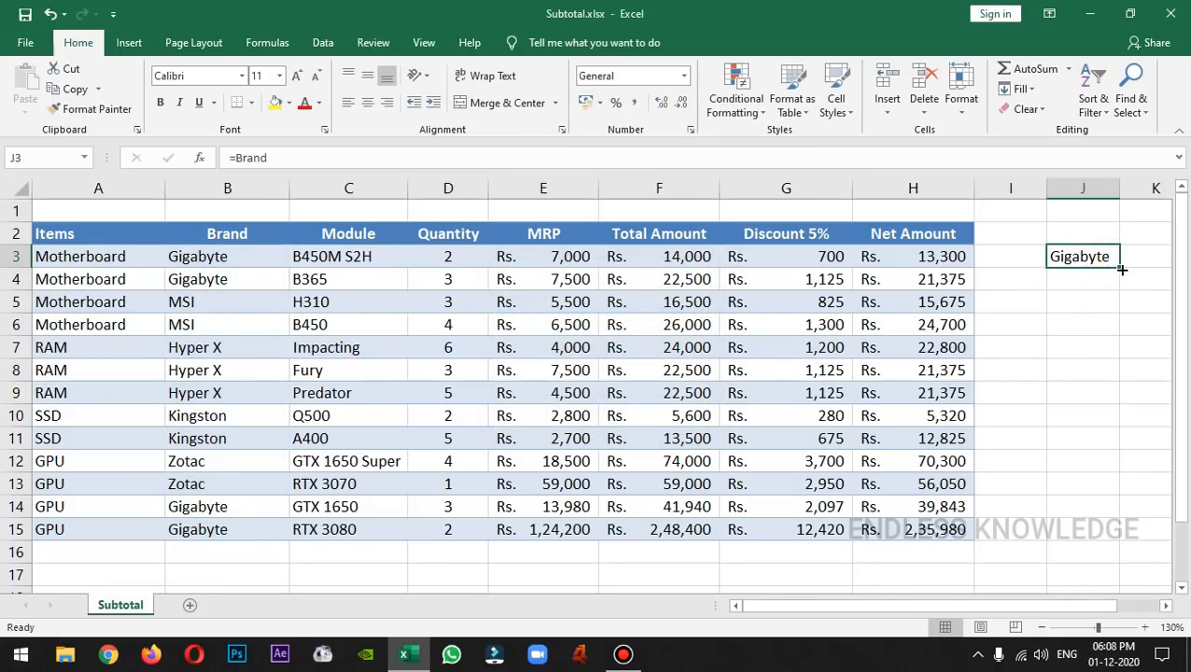
left_click_drag(1118, 267, 1097, 459)
left_click(1011, 256)
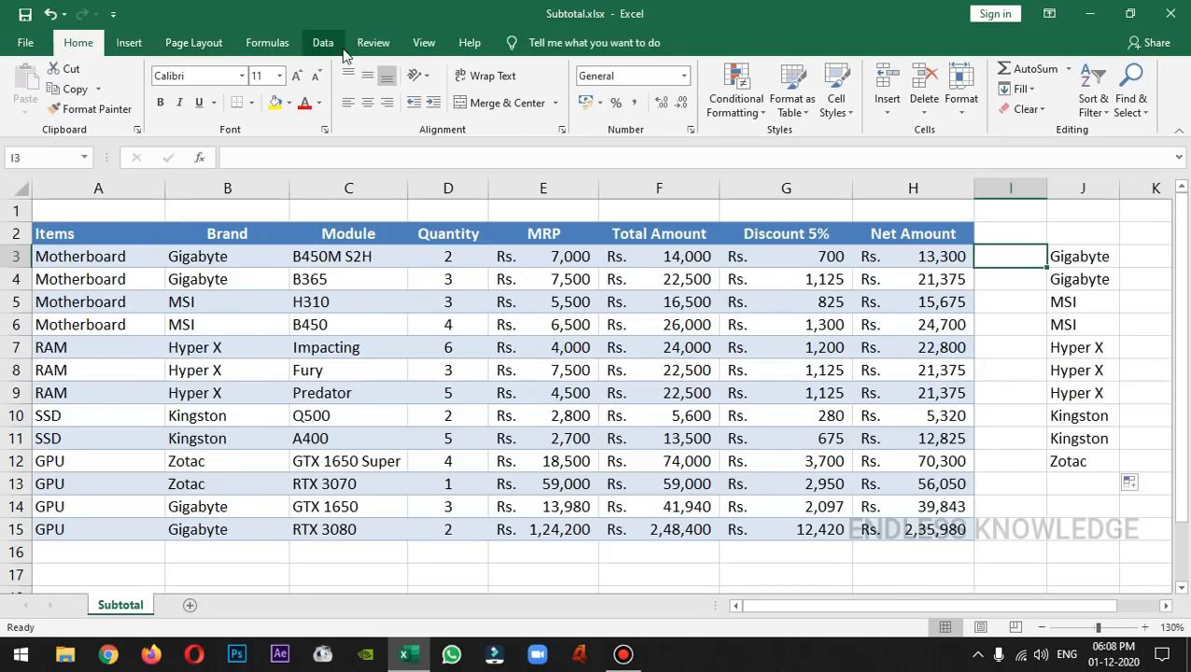
Define a workbook-scoped name "Module" that refers to cells C3:C15 on the Subtotal sheet
left_click(271, 47)
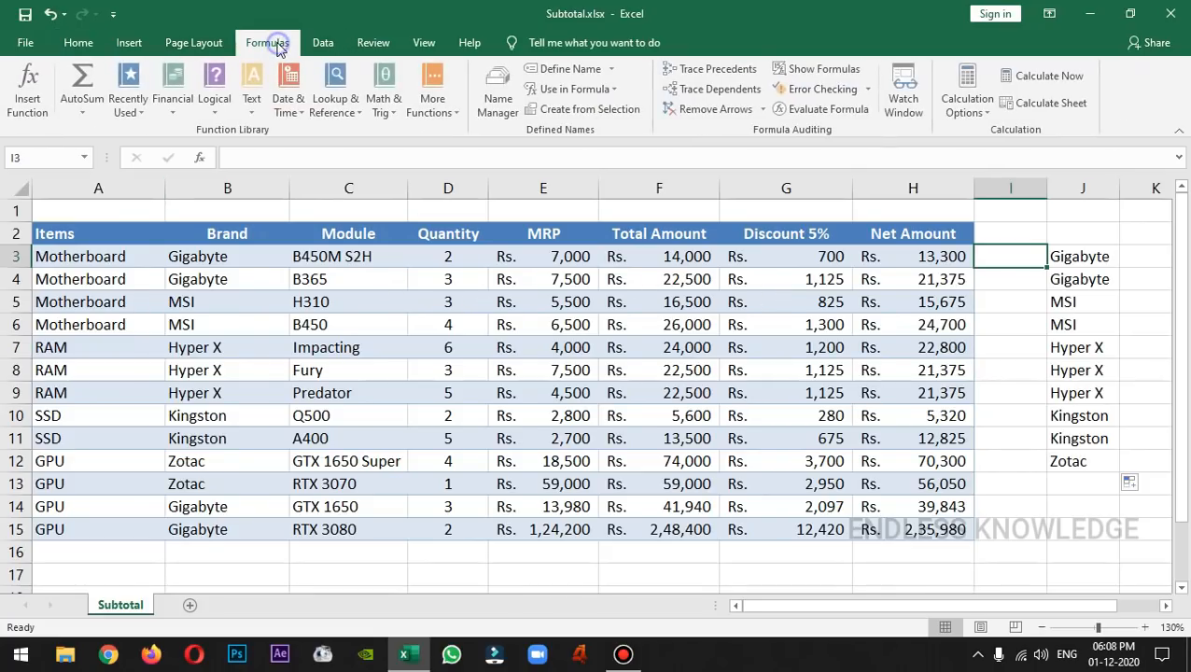
left_click(575, 73)
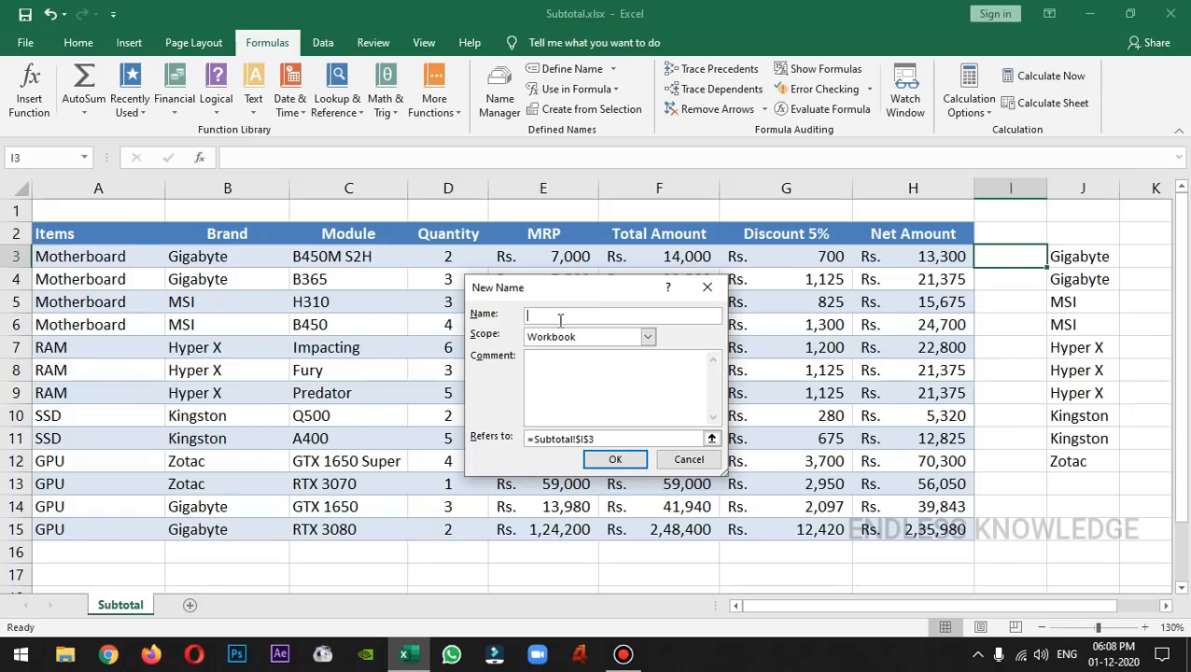
type("Module")
double_click(604, 440)
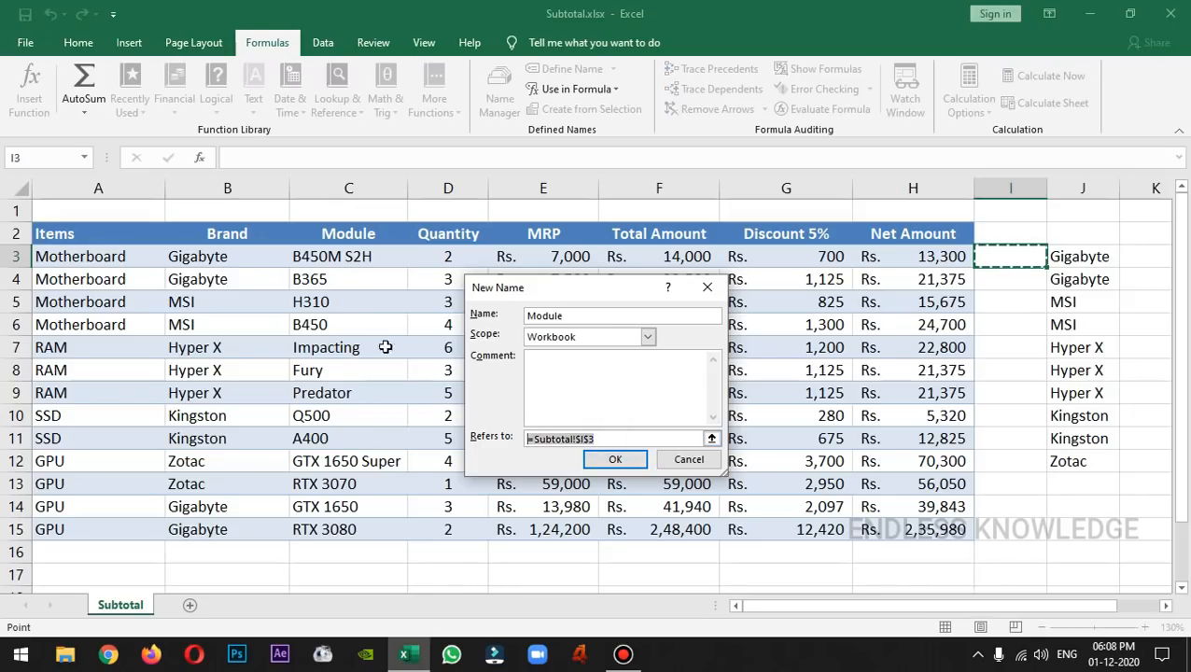
left_click_drag(364, 256, 367, 528)
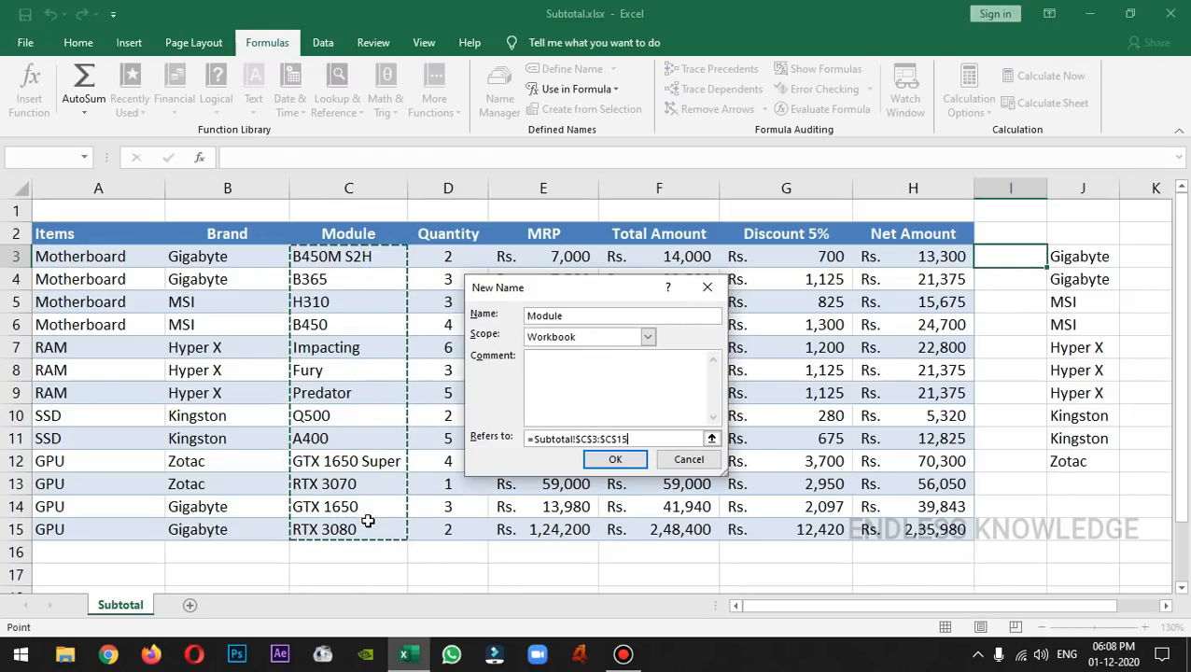
left_click(615, 459)
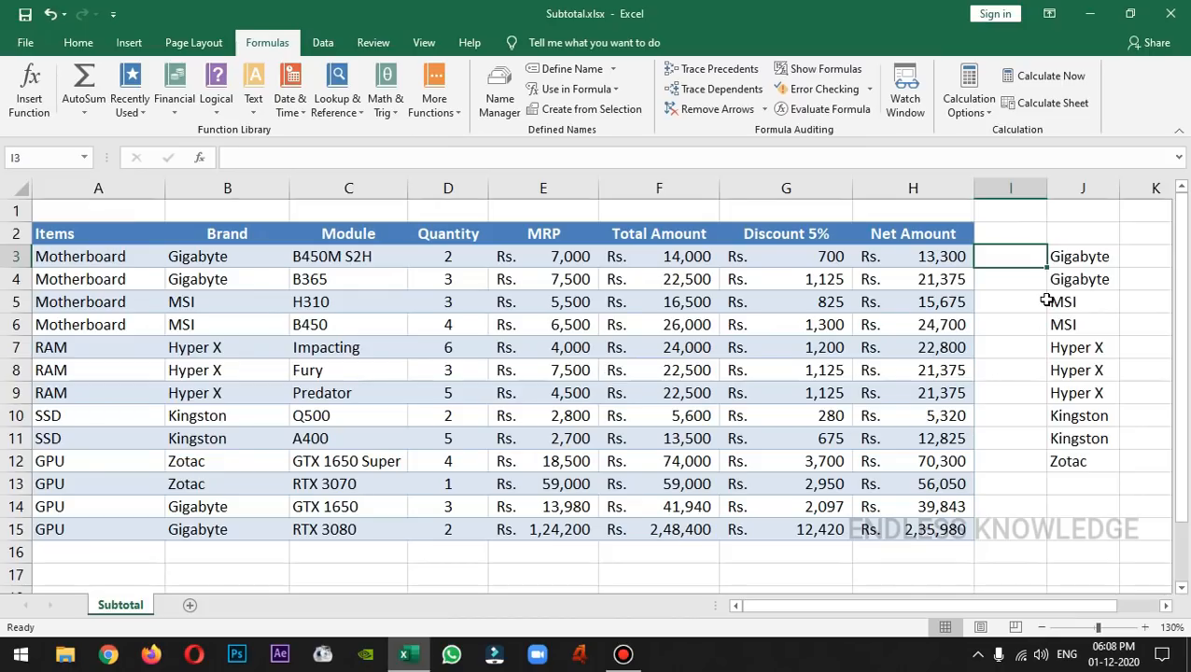
Paste the defined name Module as a formula into cell I3, and highlight C3:C15 and J3:J15 to compare their rows
key("F3")
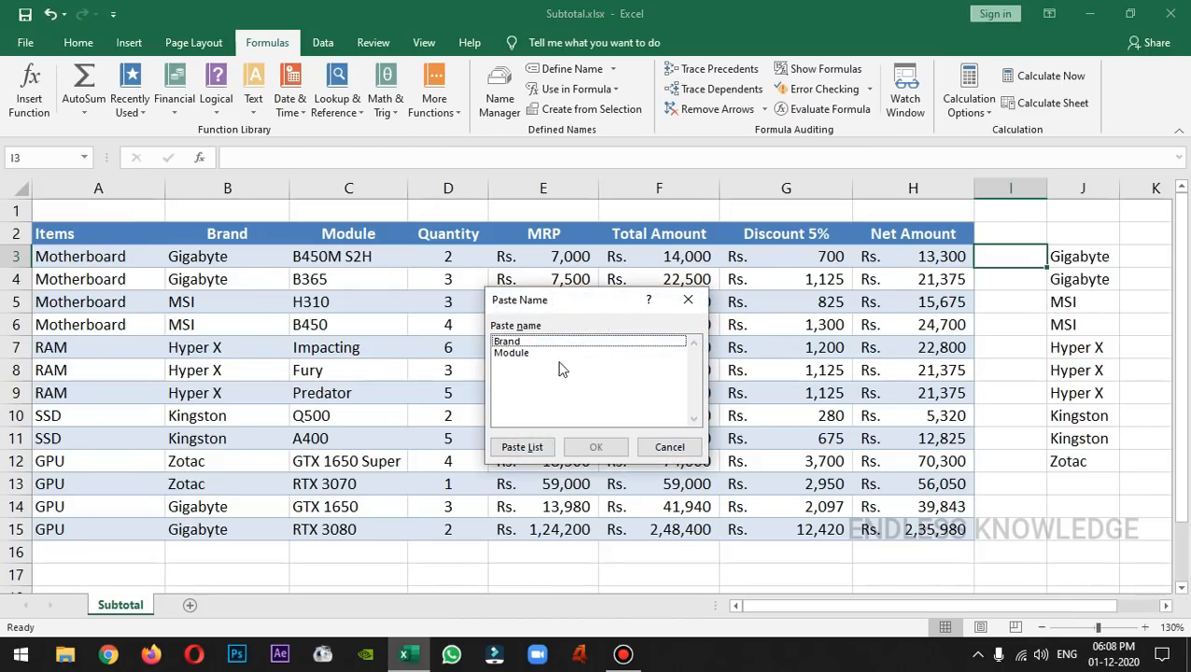
left_click(518, 354)
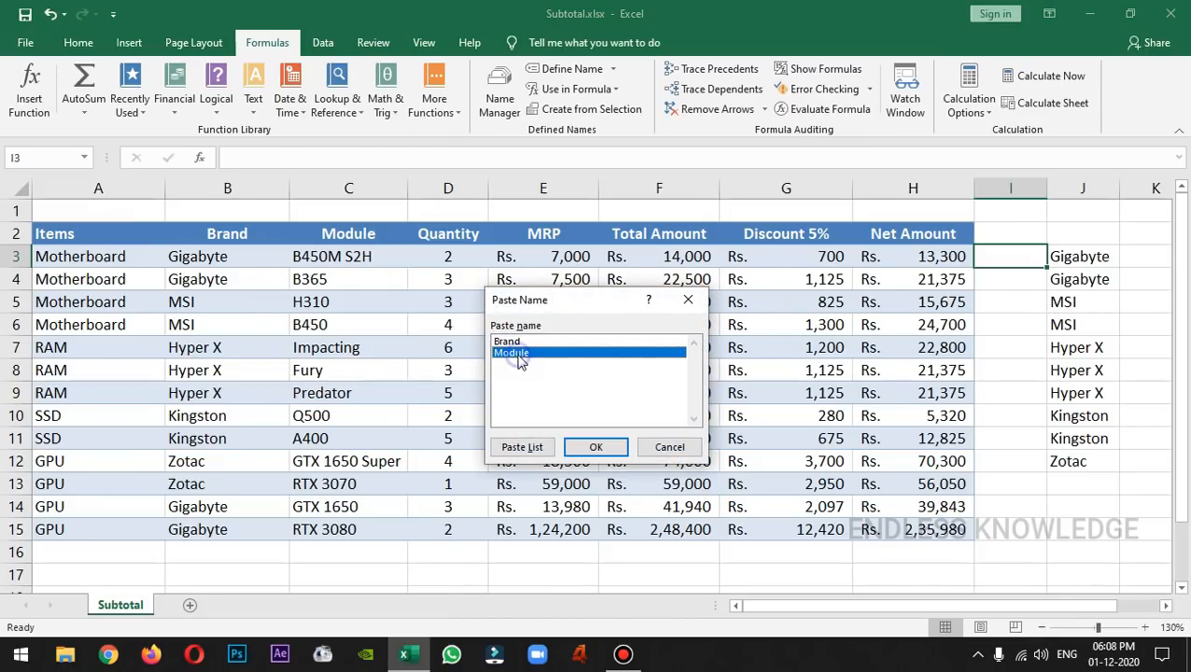
left_click(604, 447)
key("Return")
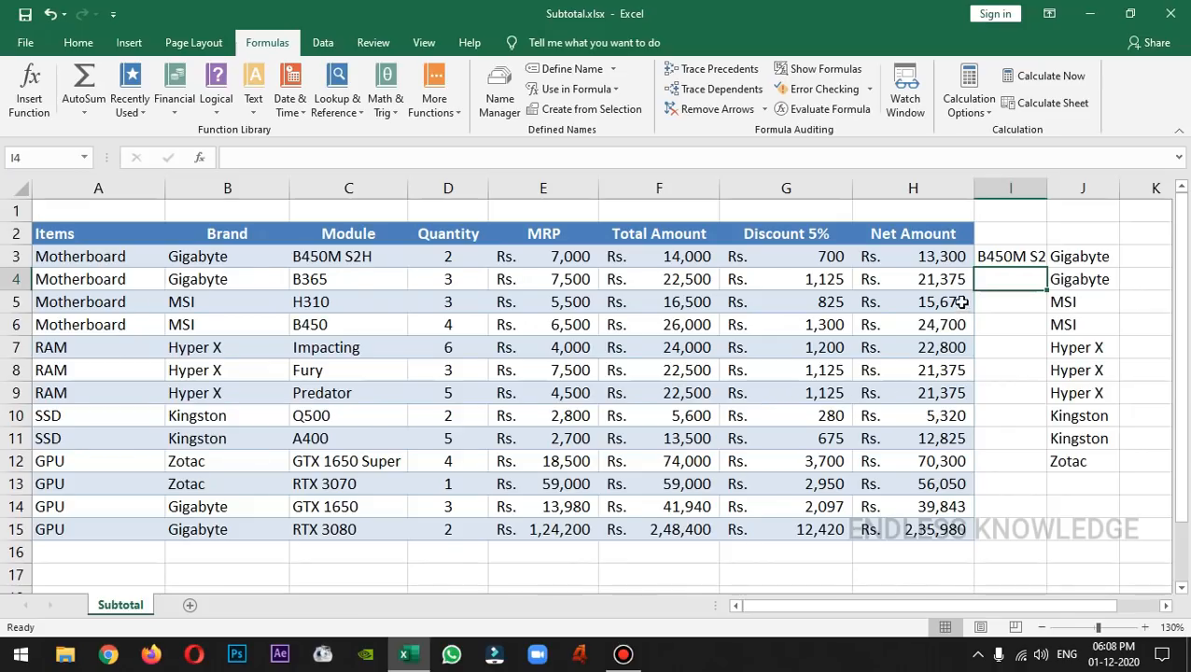
left_click_drag(334, 256, 336, 529)
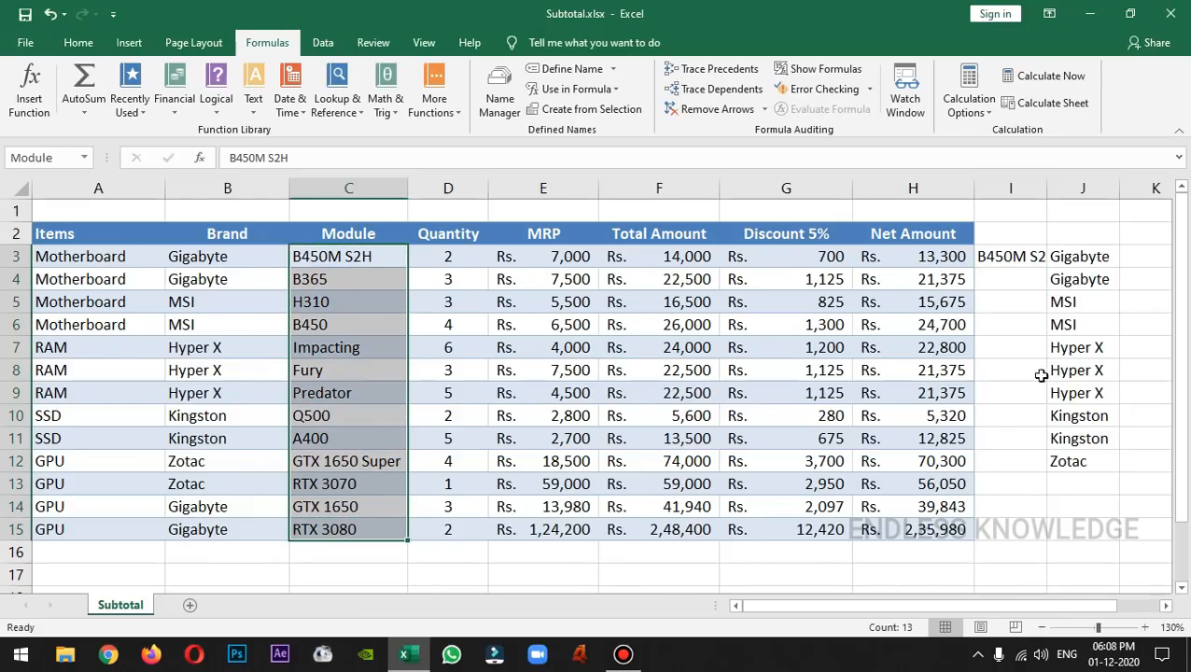
left_click_drag(1092, 258, 1075, 525)
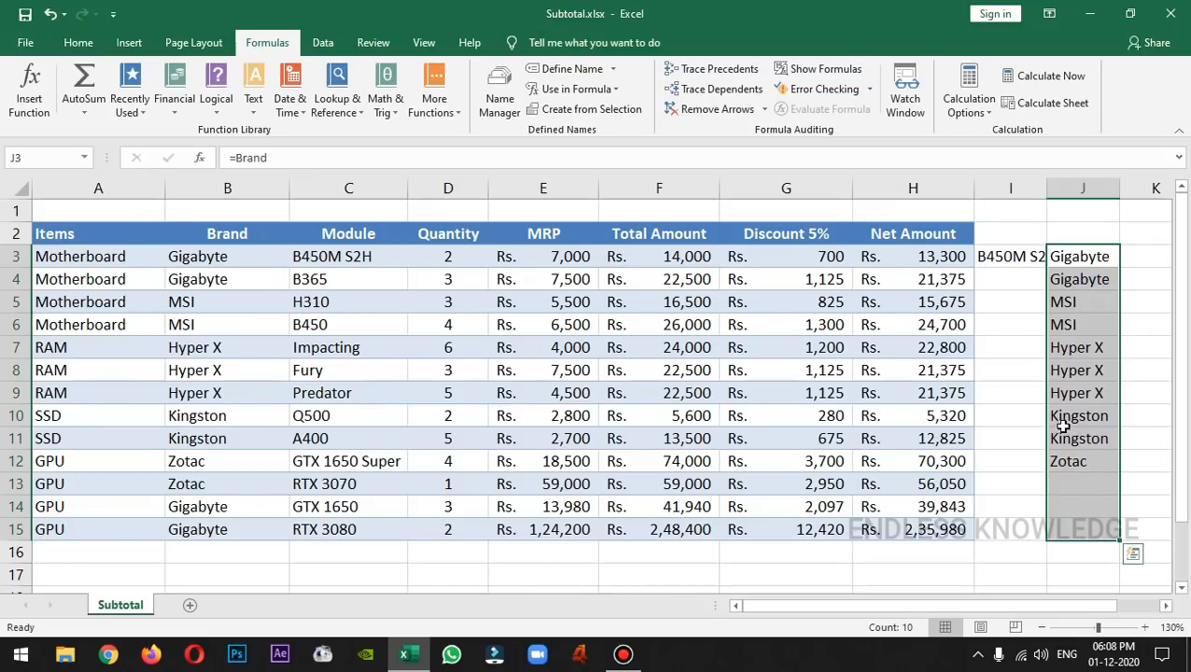
Paste the defined name Module as a formula into cell G17, outside the named range's rows
left_click(774, 569)
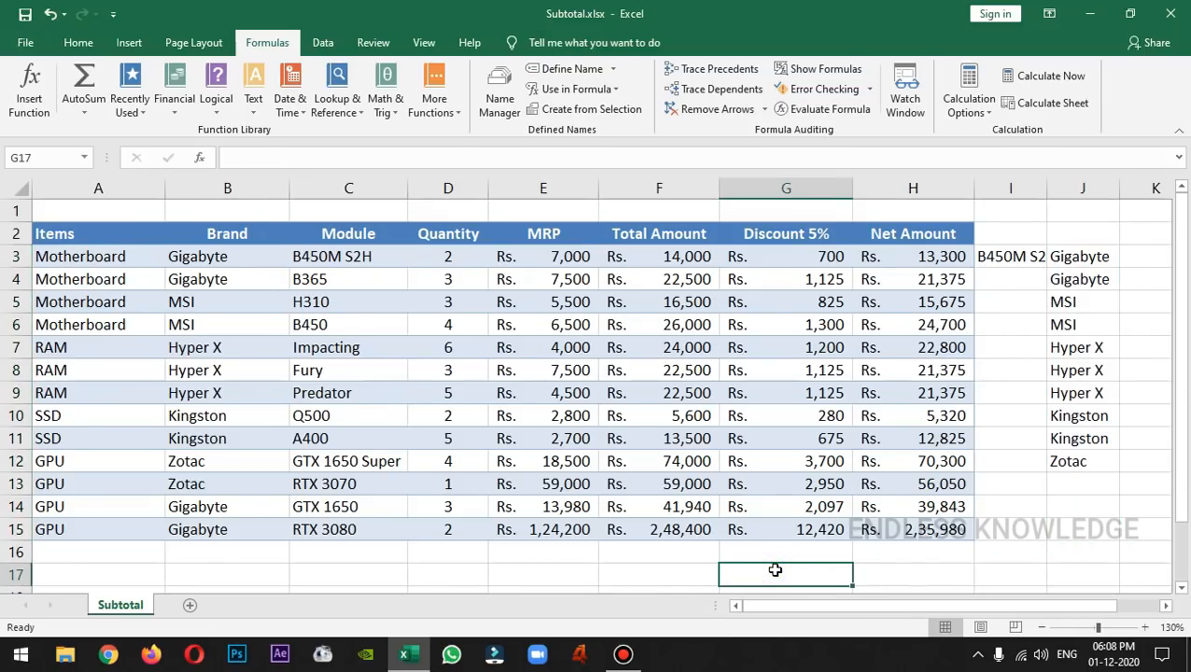
key("F3")
left_click(537, 353)
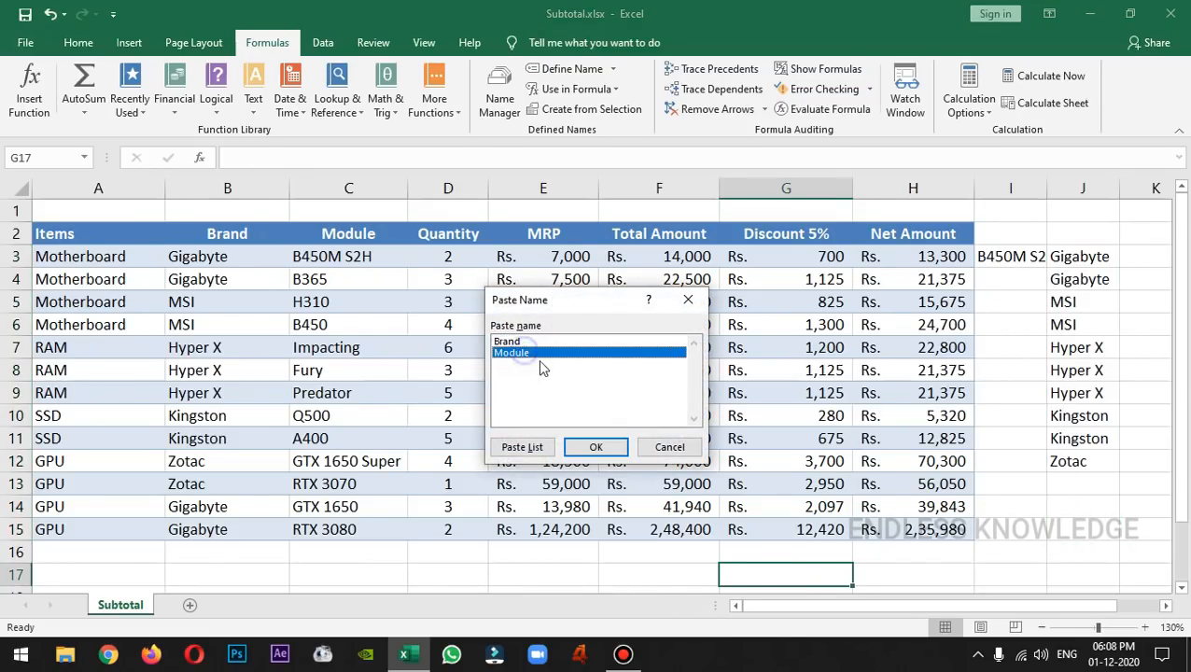
left_click(596, 447)
key("Return")
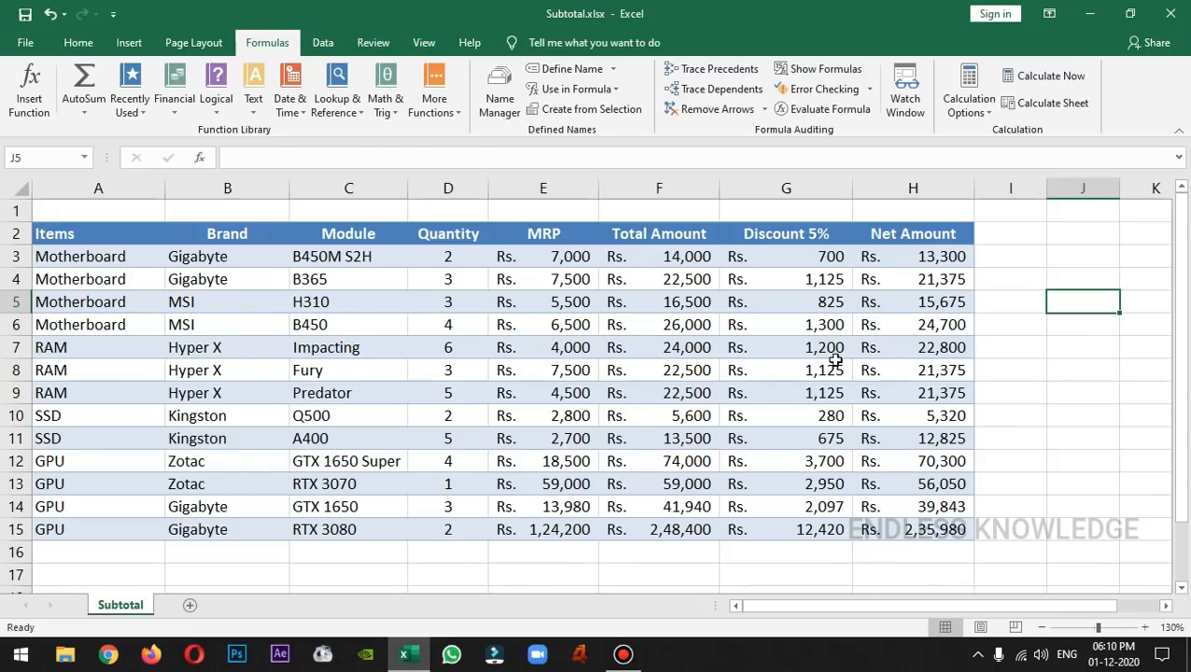
Make the amounts in cells E3, G3, H5 and H7 bold
left_click(547, 257)
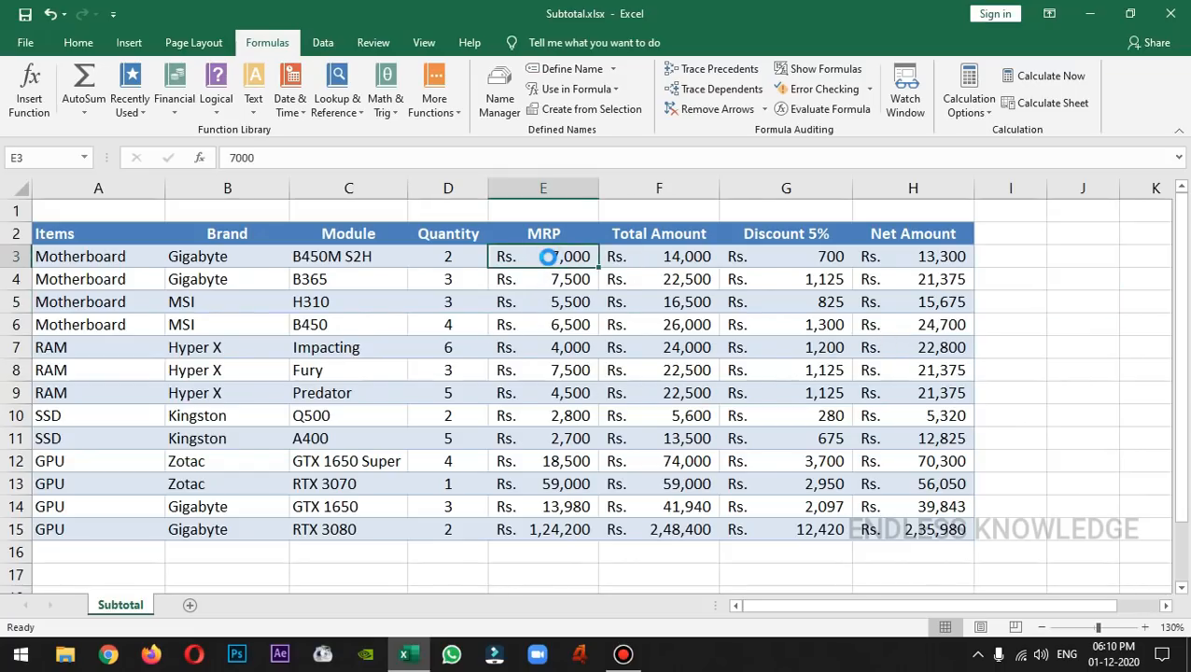
key("ctrl+b")
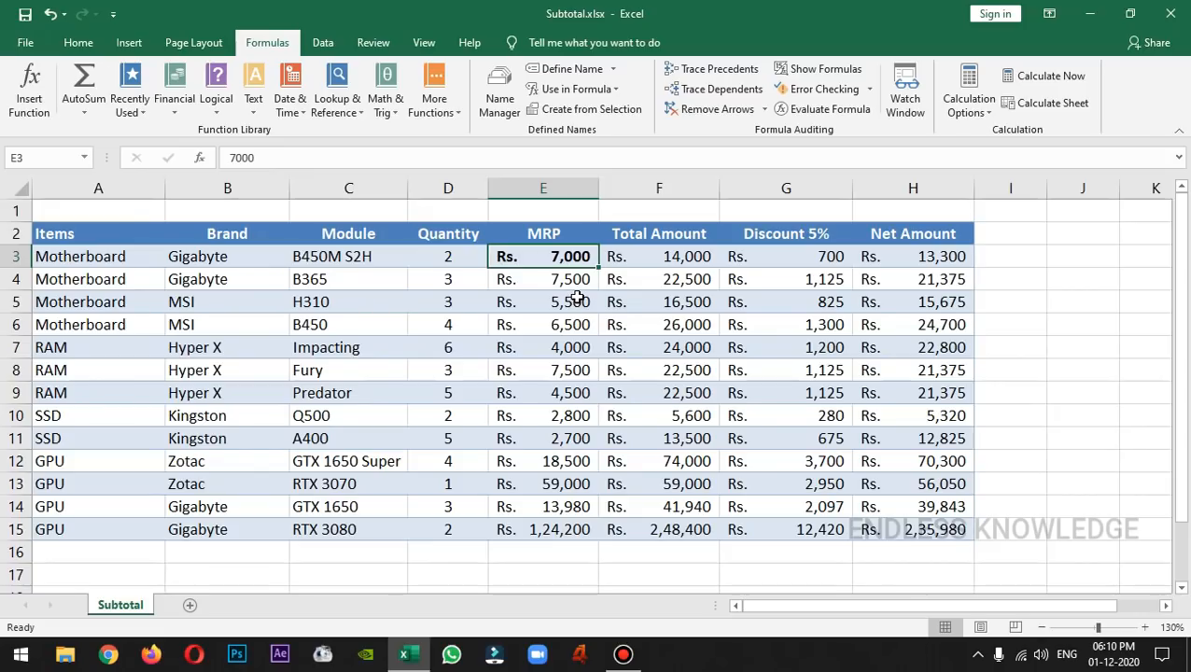
left_click(765, 259)
key("ctrl+b")
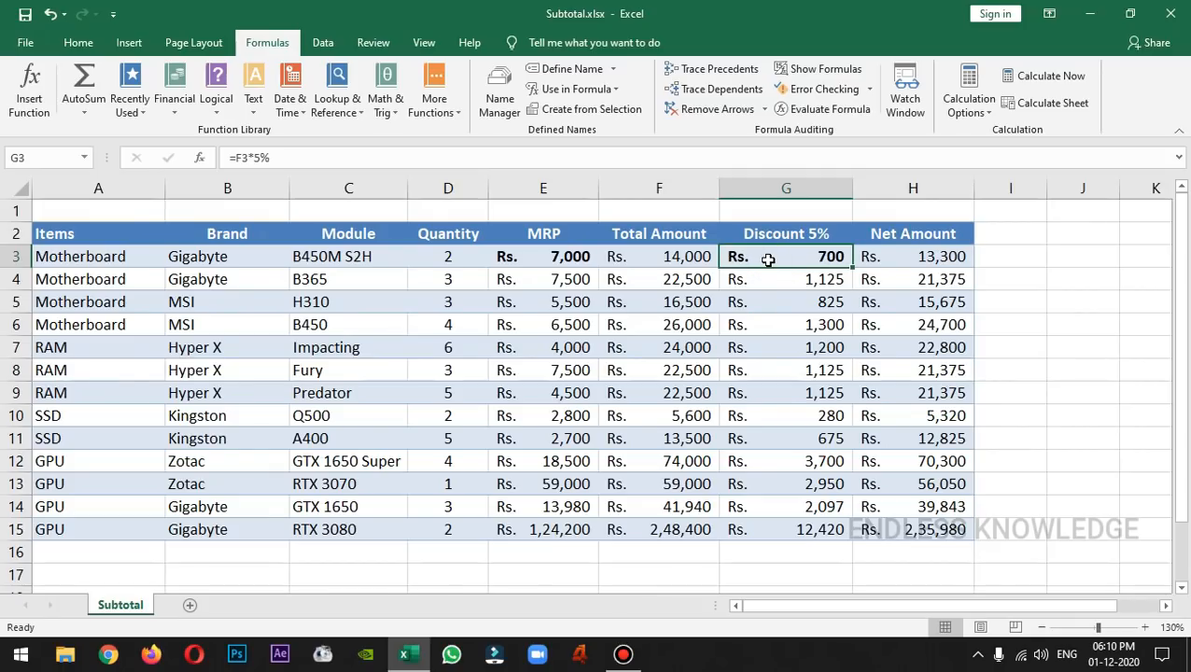
left_click(898, 297)
left_click(906, 355)
key("ctrl+b")
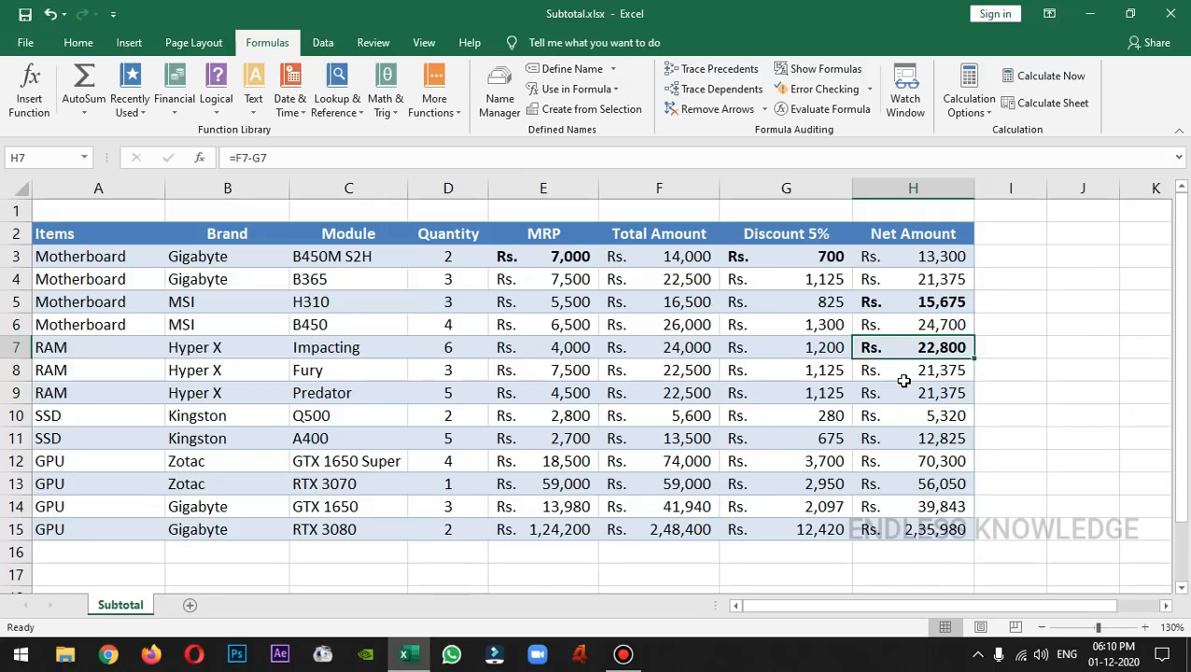
Cycle the D3 reference in cell F3's formula through its absolute, mixed and relative forms, and discard the edit
double_click(673, 257)
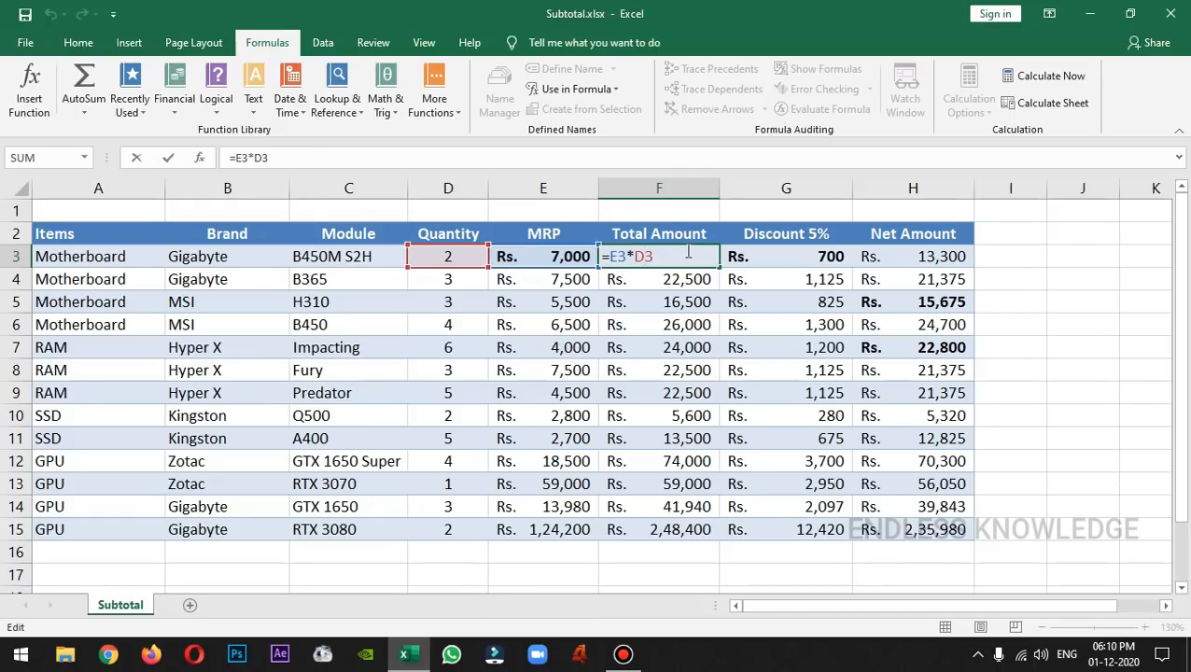
key("F4")
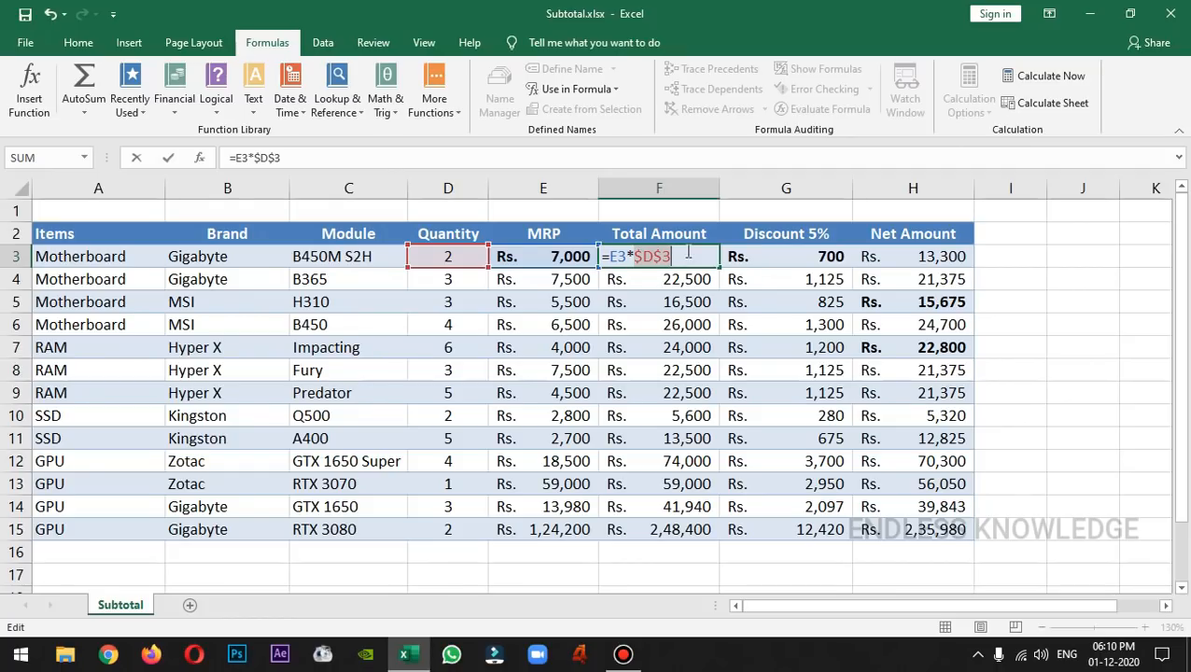
key("F4")
key("F4")
key("F4")
key("F4")
key("Escape")
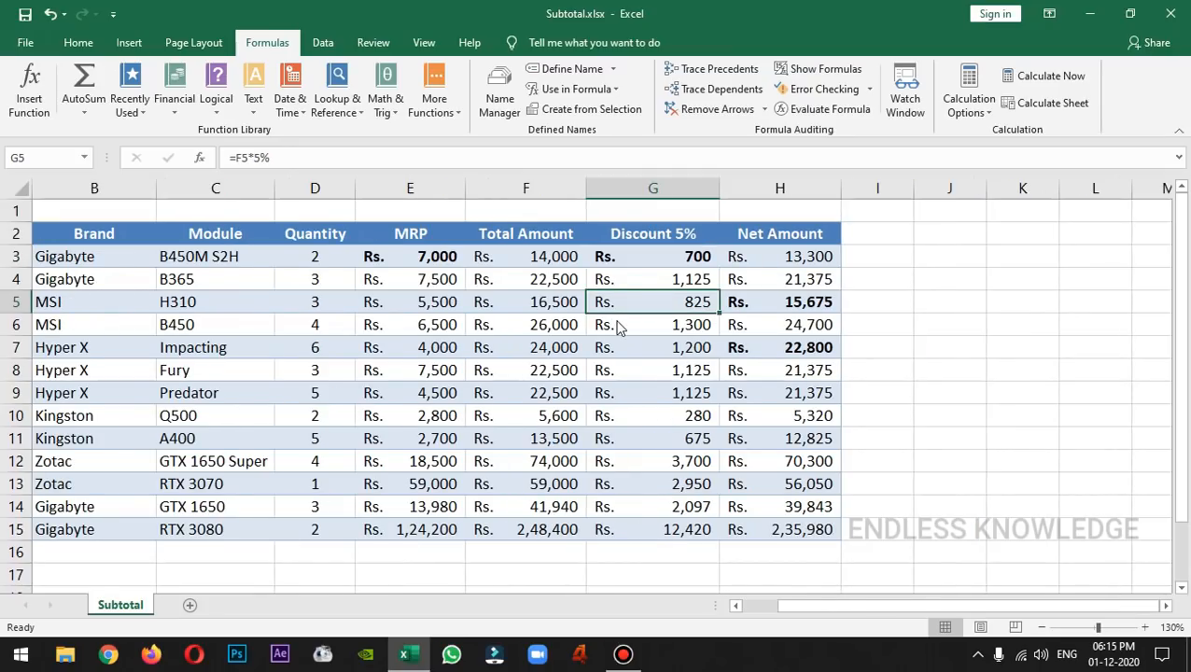
Use Go To to select the cells of the named range Module
key("F5")
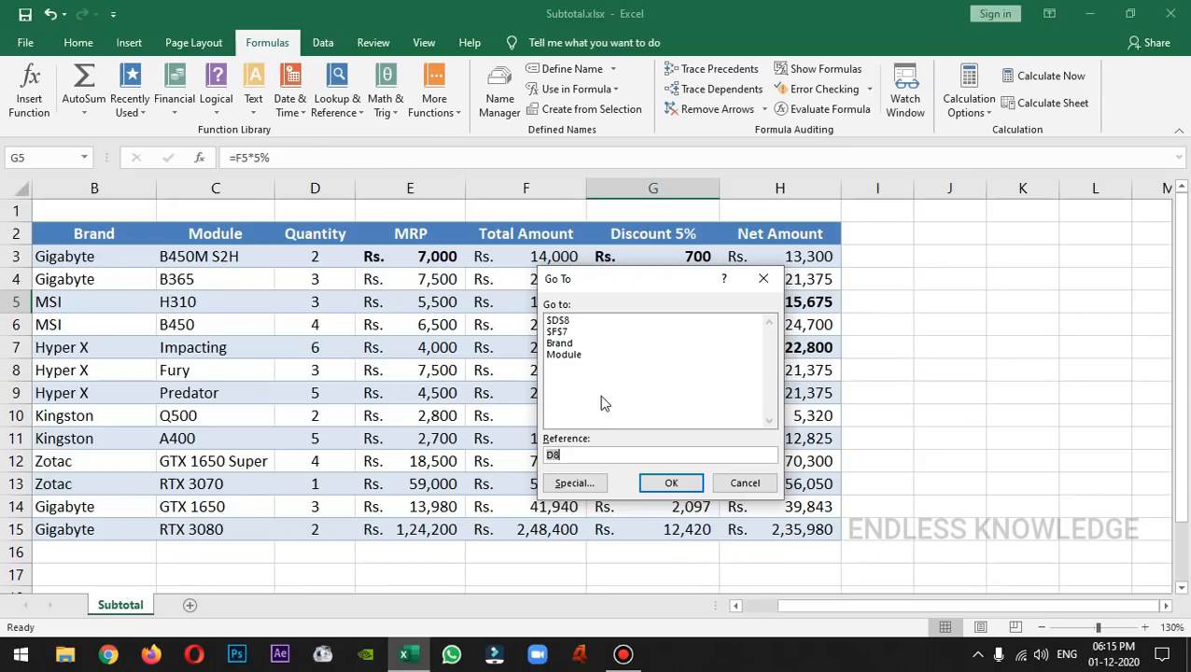
left_click(573, 355)
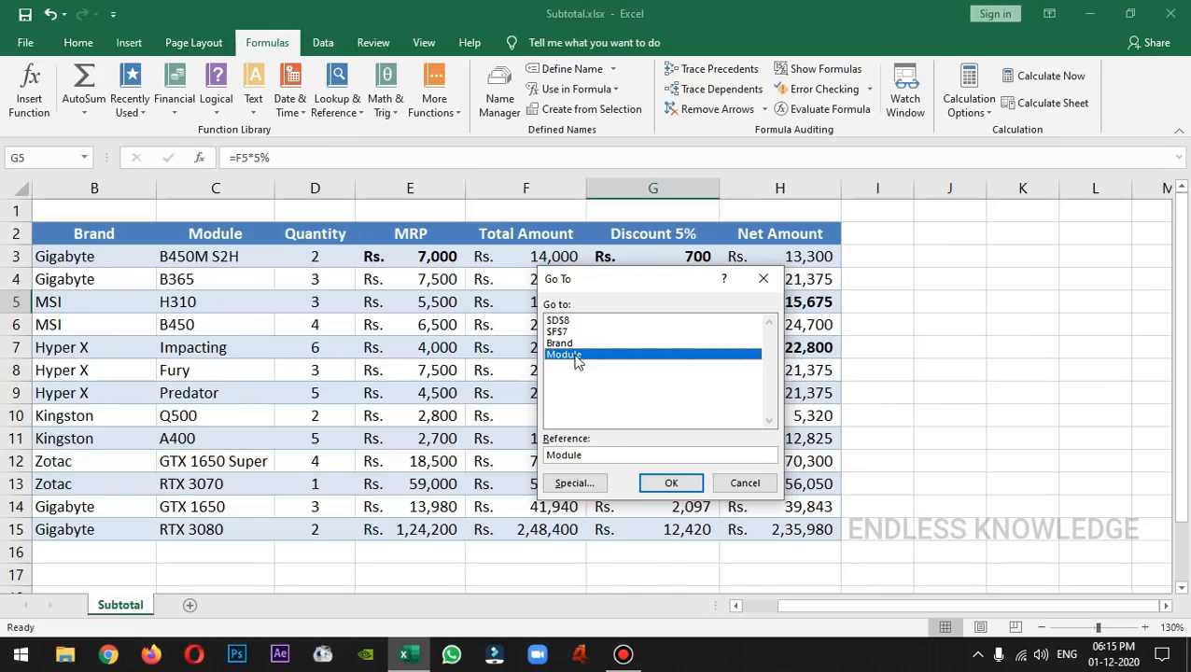
left_click(665, 483)
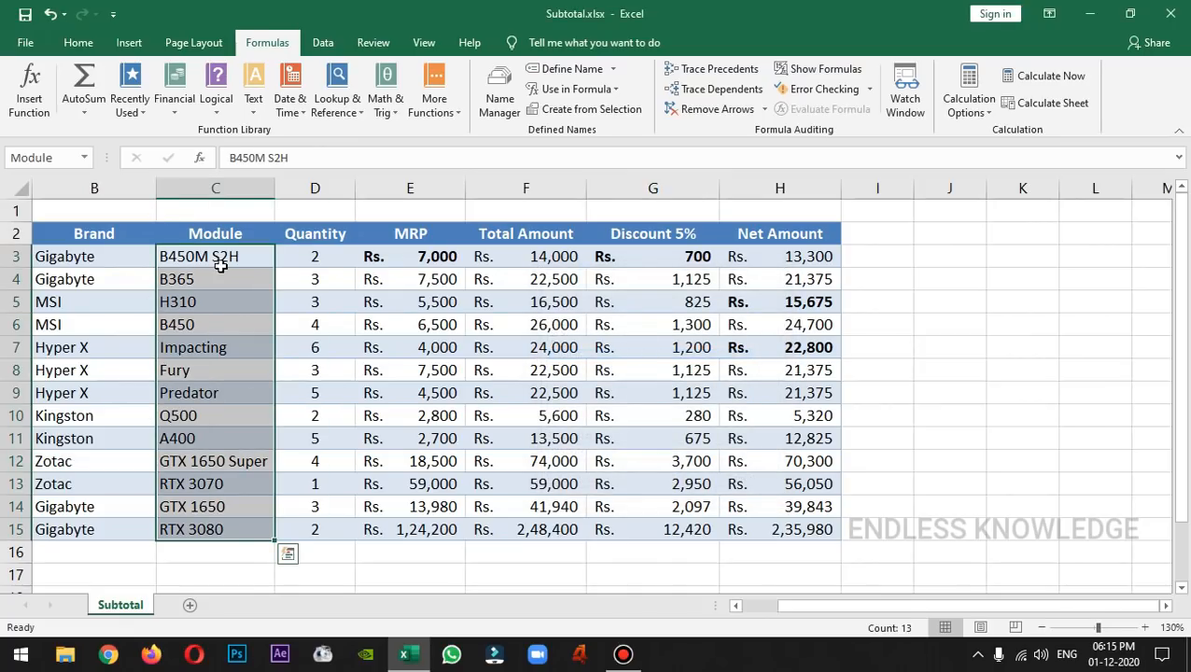
Use Go To to jump from cell G7 to cell K15
left_click(630, 350)
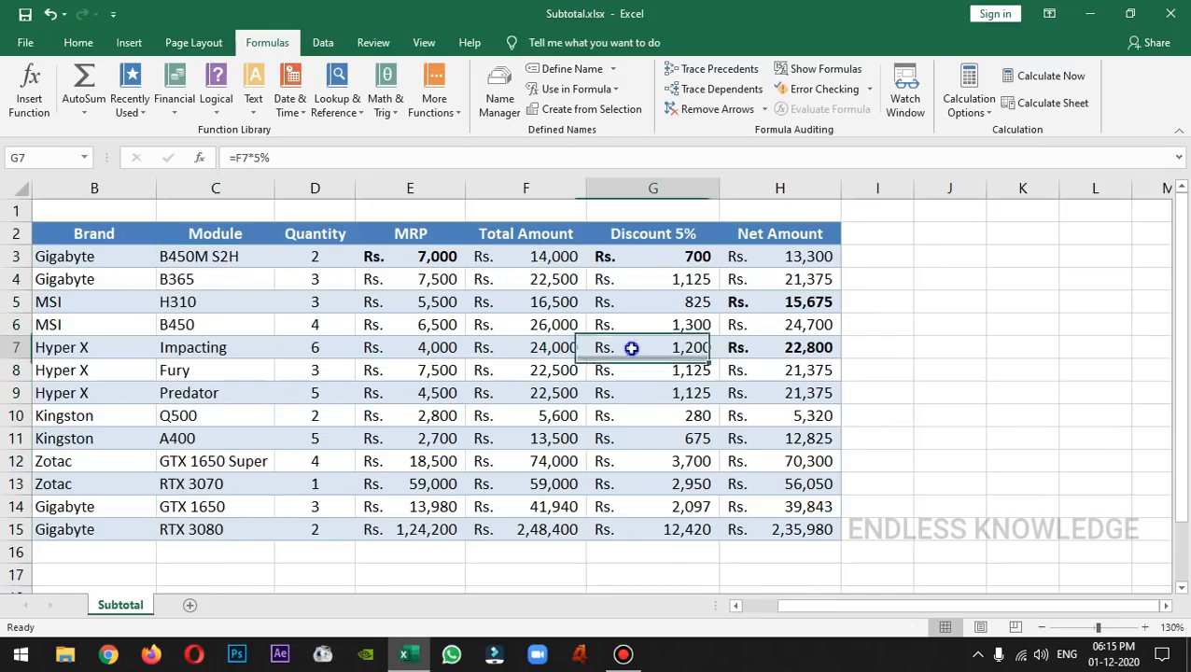
key("F5")
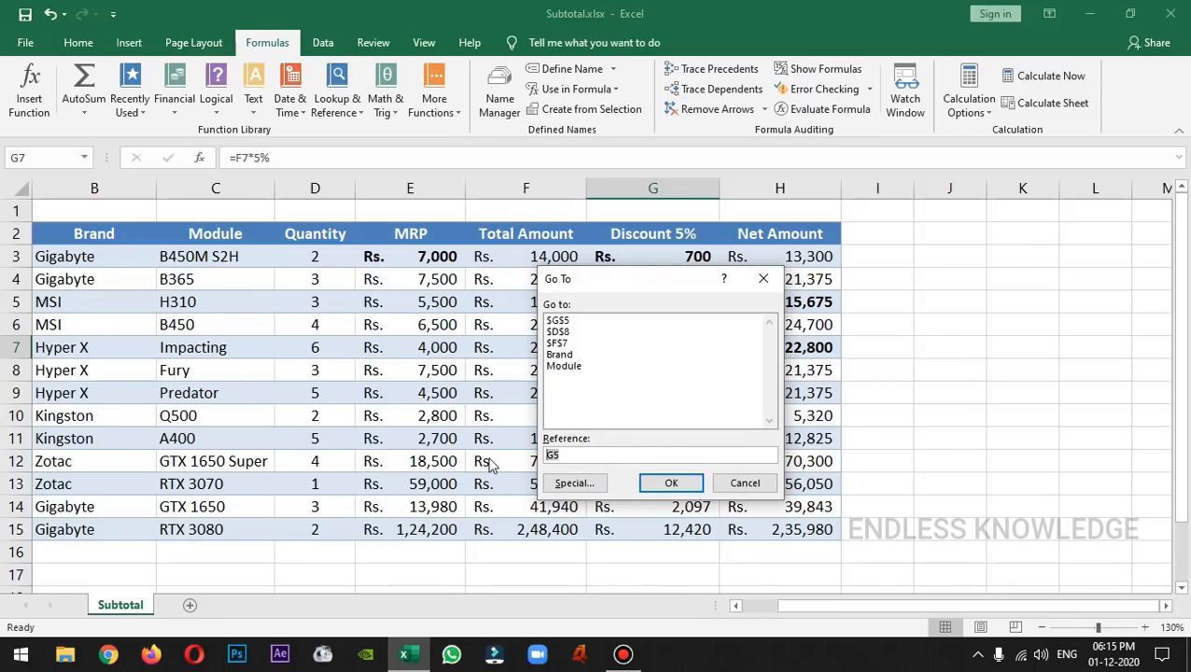
type("k15")
left_click(672, 482)
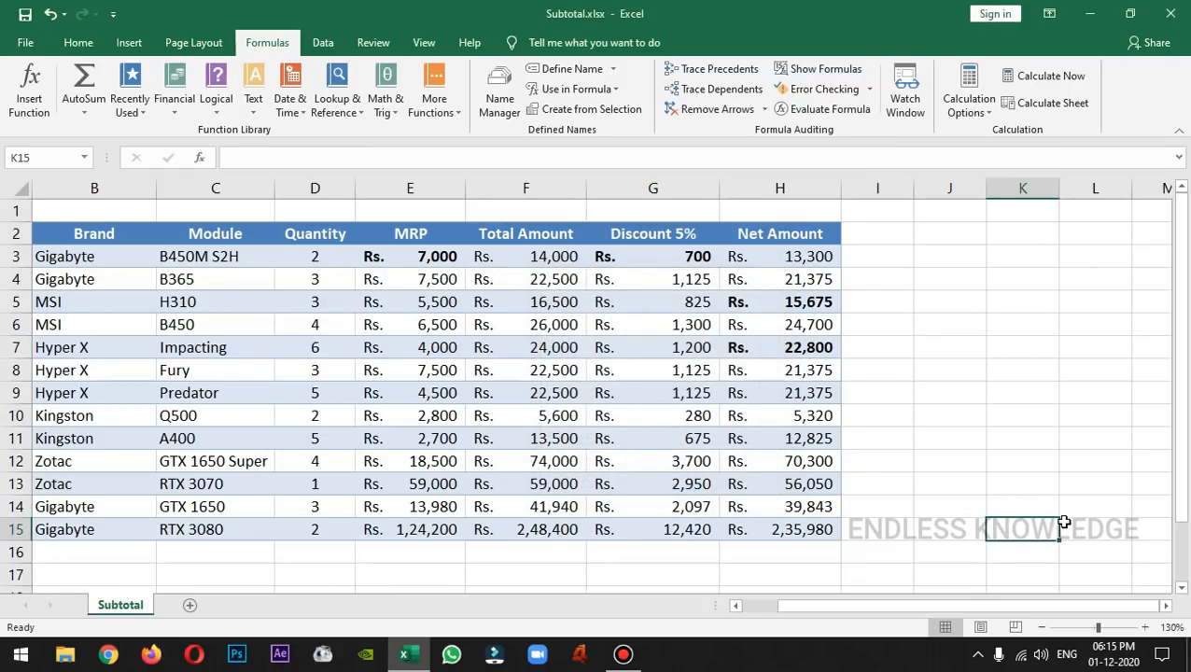
From cell G9, use Go To Special to select all cells with formulas, keeping numbers, text, logicals and errors included
left_click(616, 397)
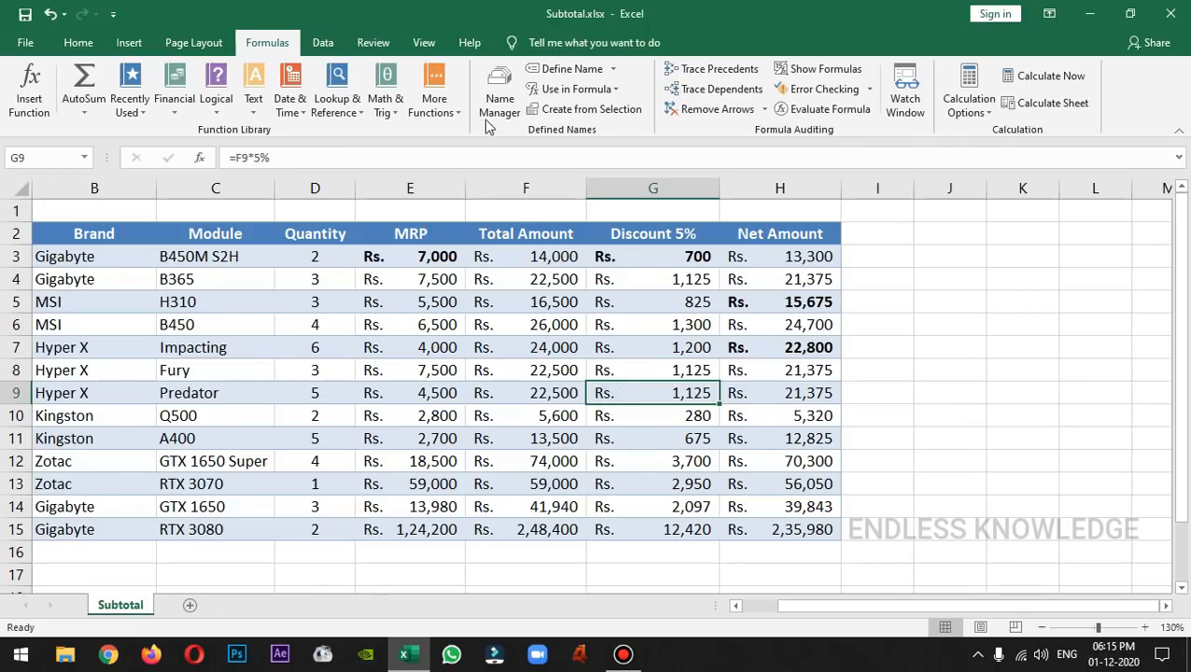
key("ctrl+g")
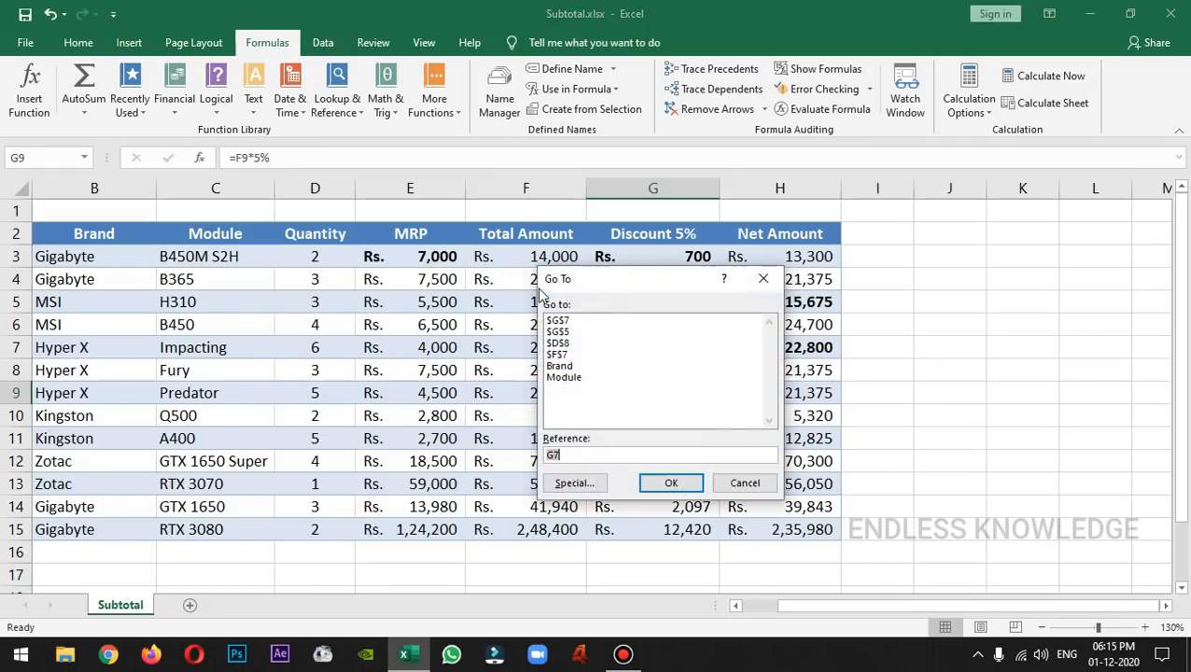
left_click(597, 483)
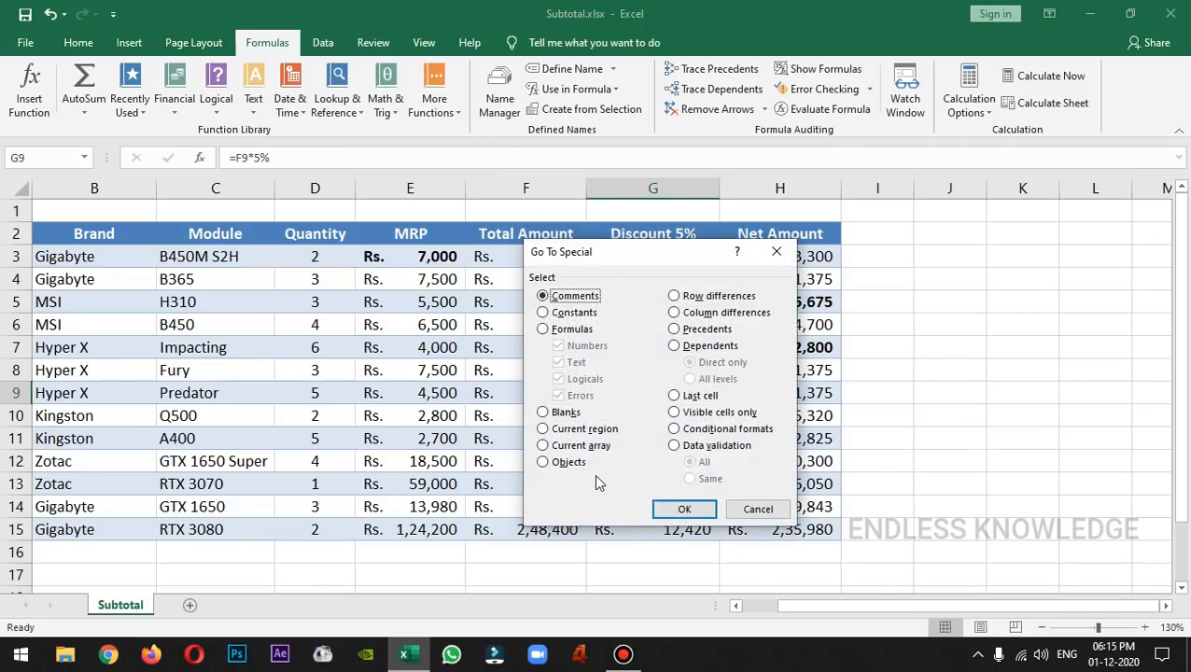
left_click(550, 329)
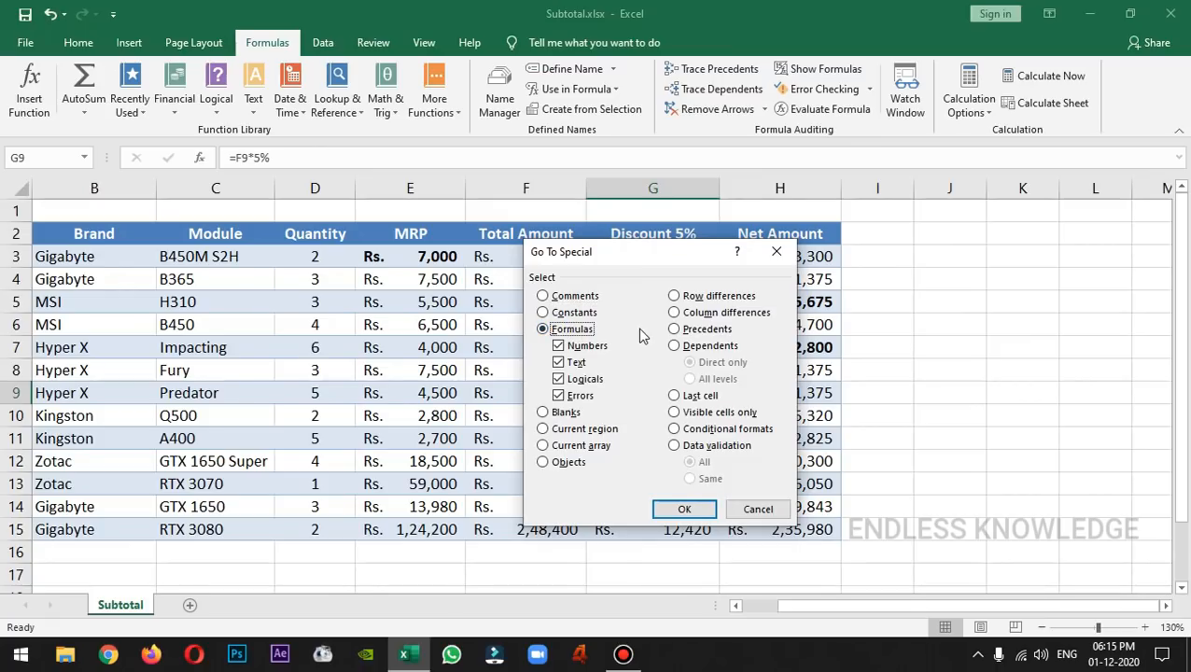
left_click(691, 515)
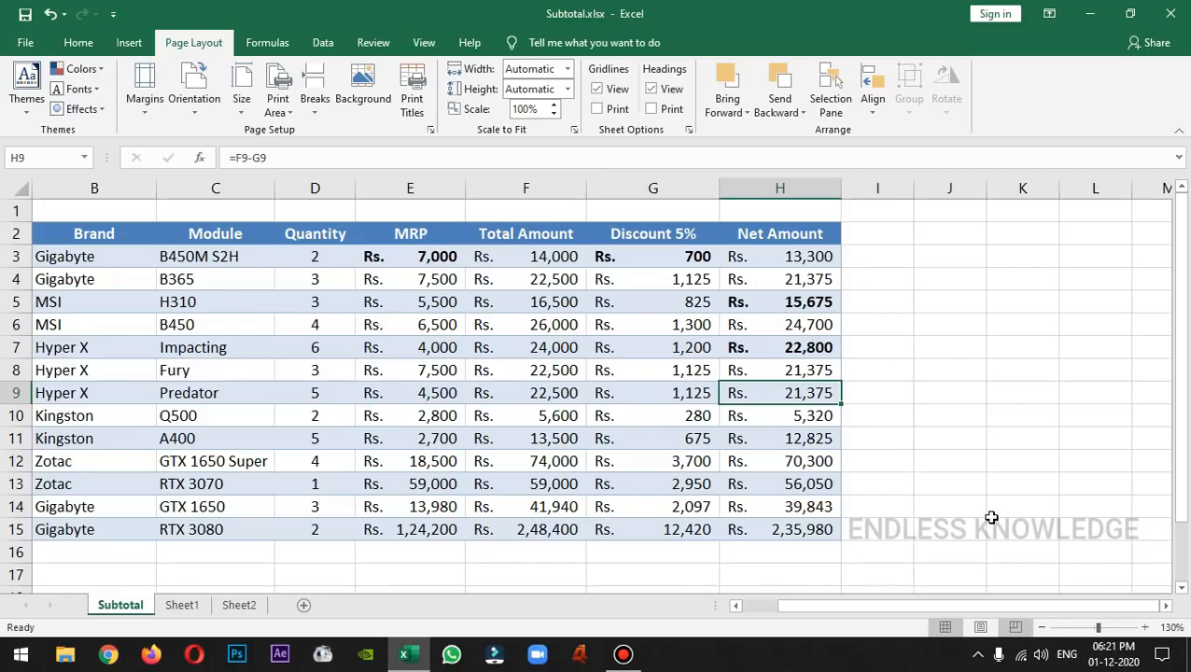
Display the ribbon key tips and view the Math & Trig function list without inserting a function
key("alt")
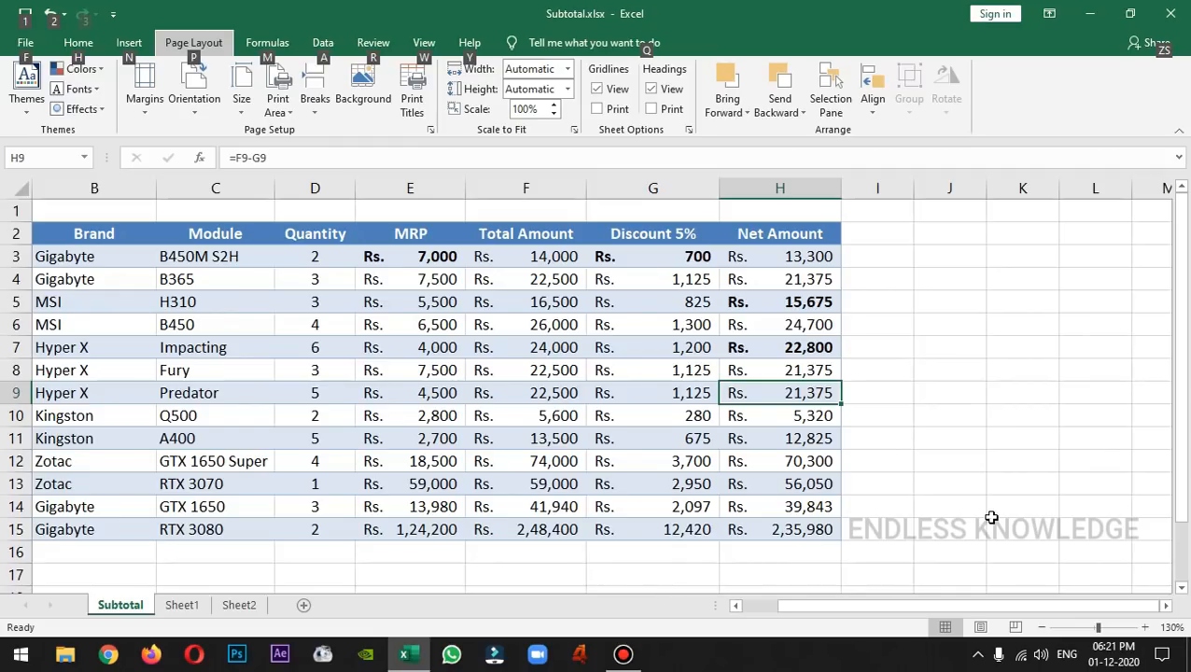
key("m")
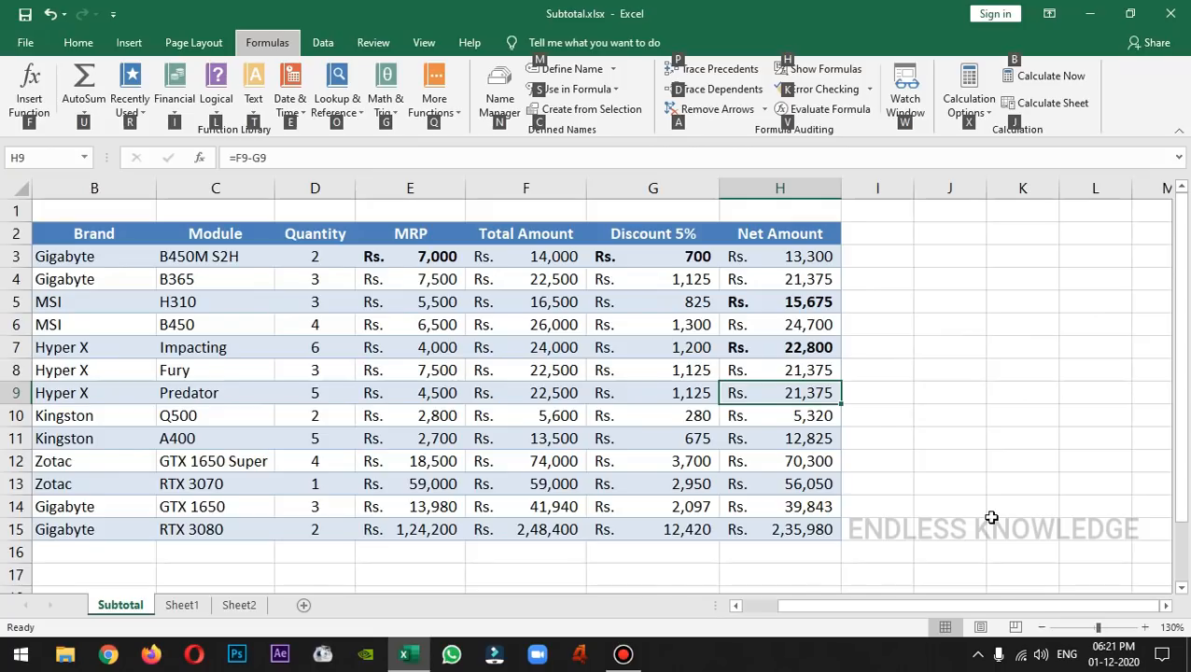
key("g")
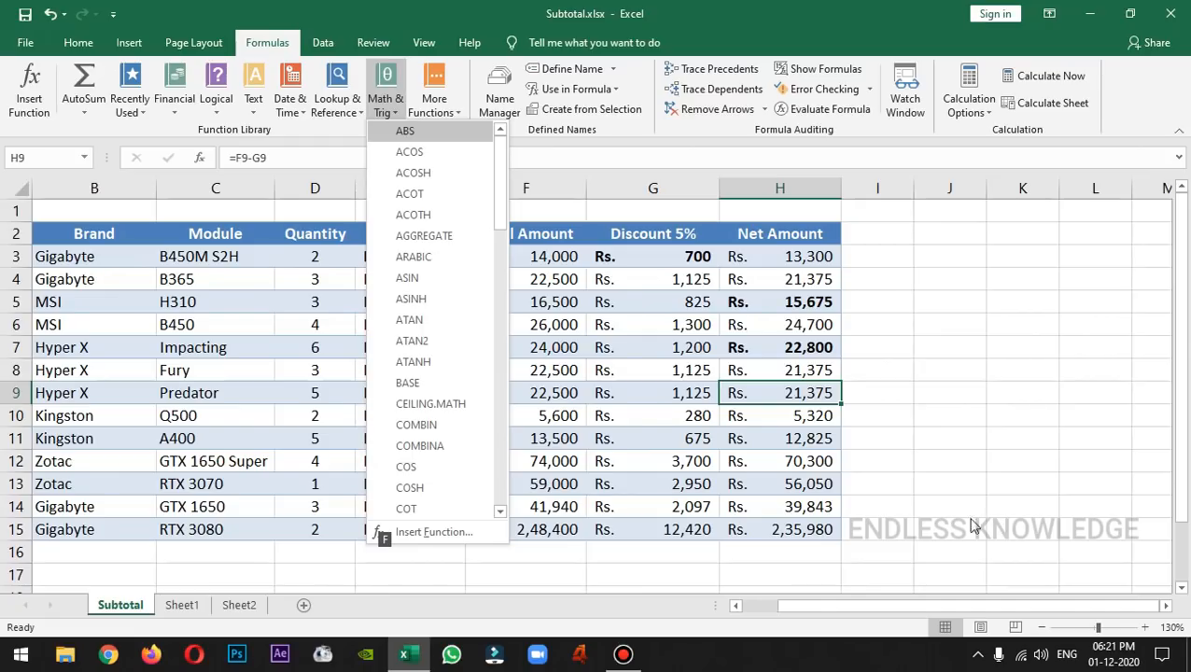
left_click(808, 347)
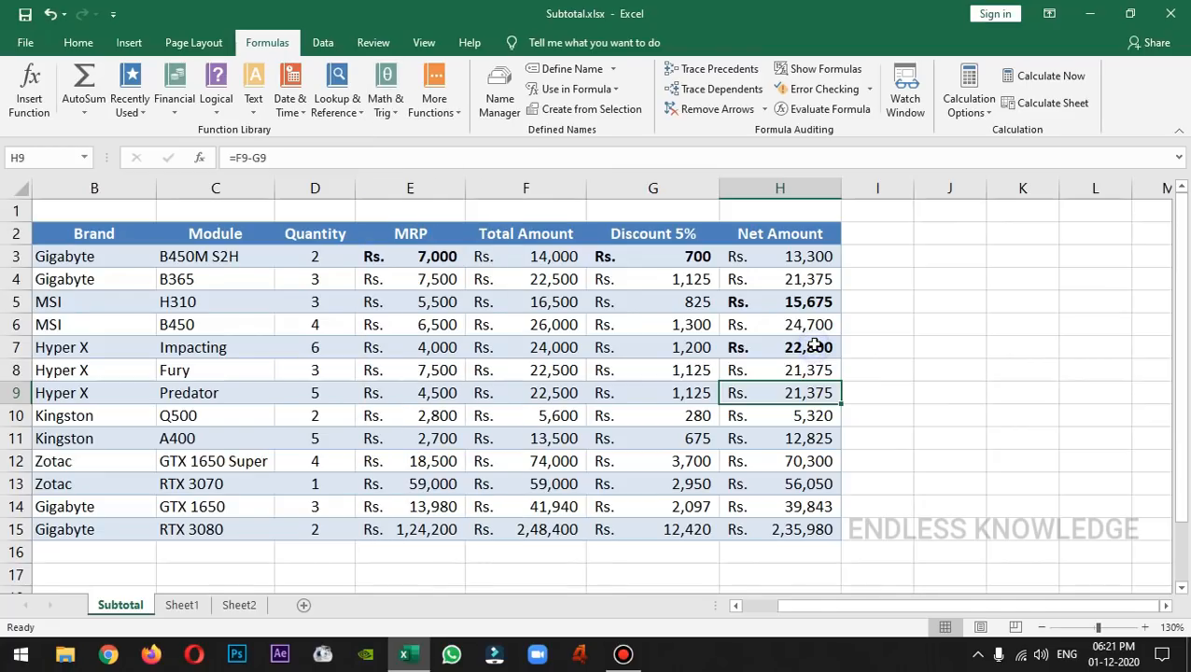
left_click(804, 346)
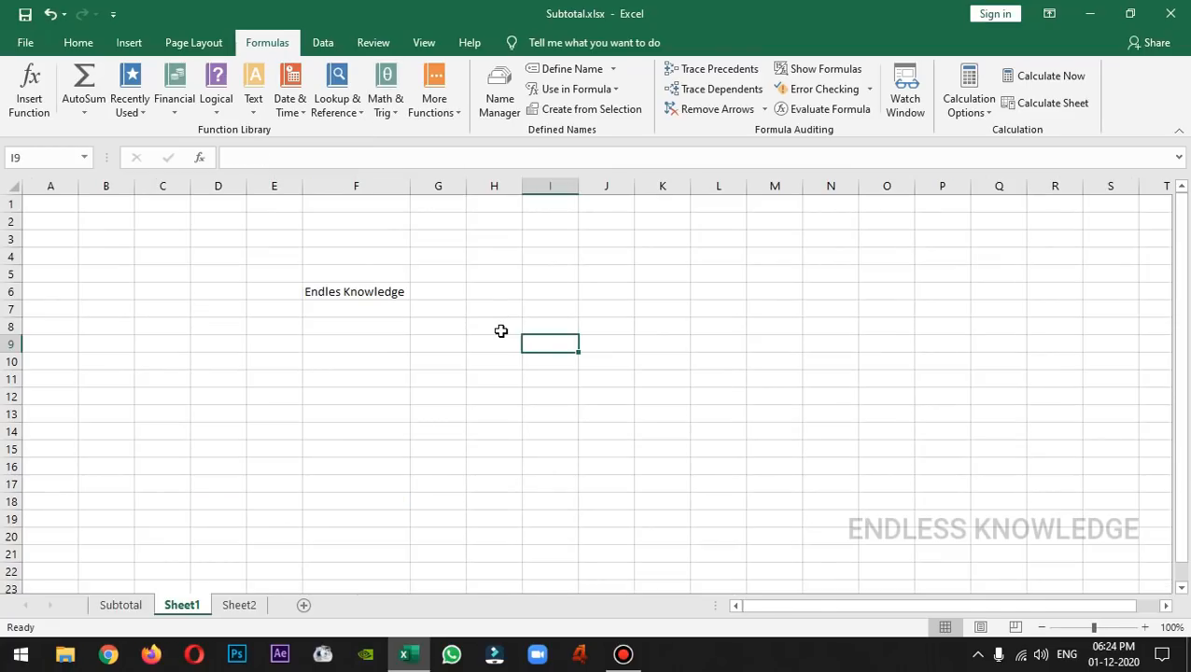
Spell-check Sheet1, continuing from the beginning of the sheet, and correct "Endles" to "Endless" in cell F6
key("F7")
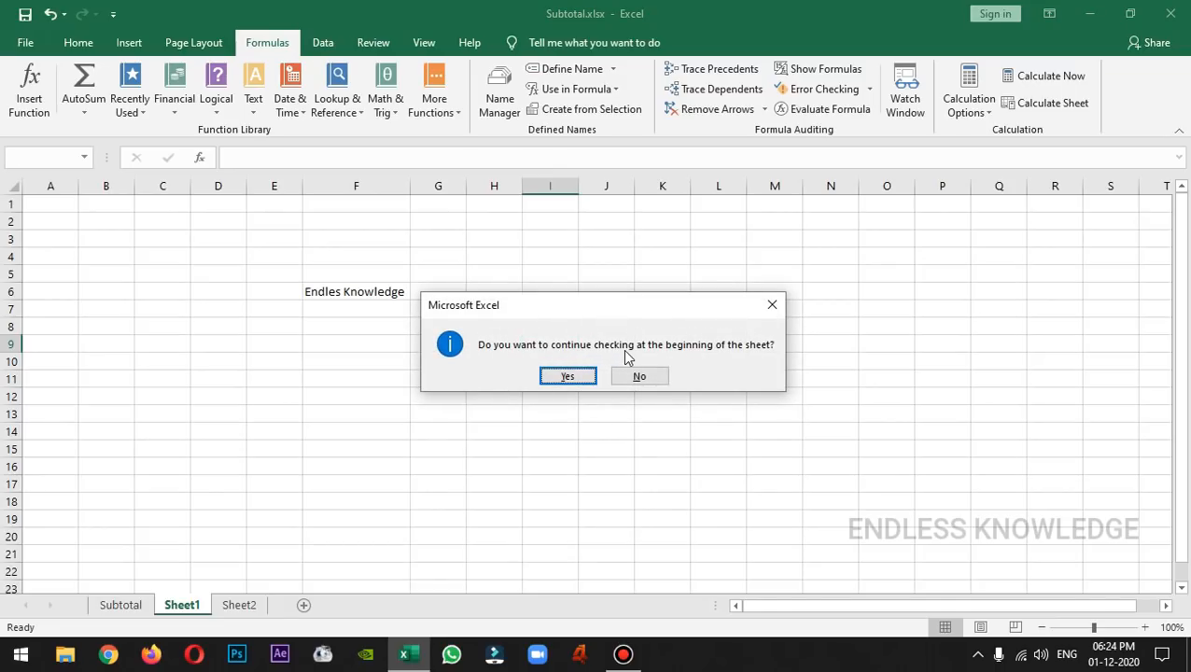
left_click(564, 376)
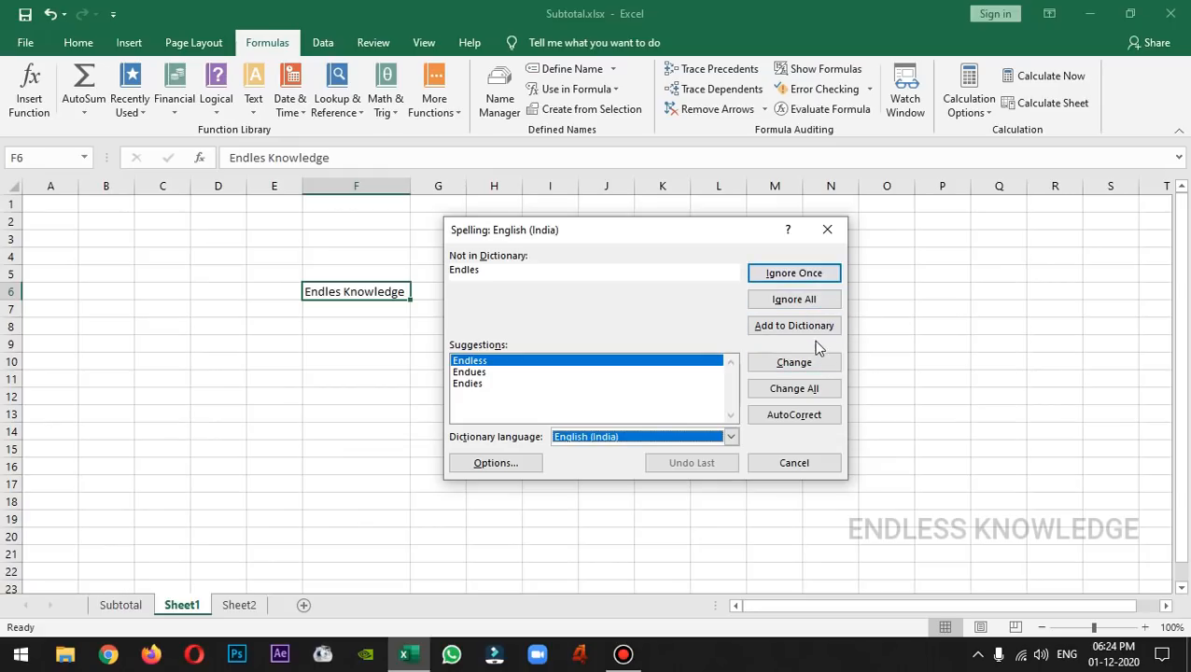
left_click(793, 362)
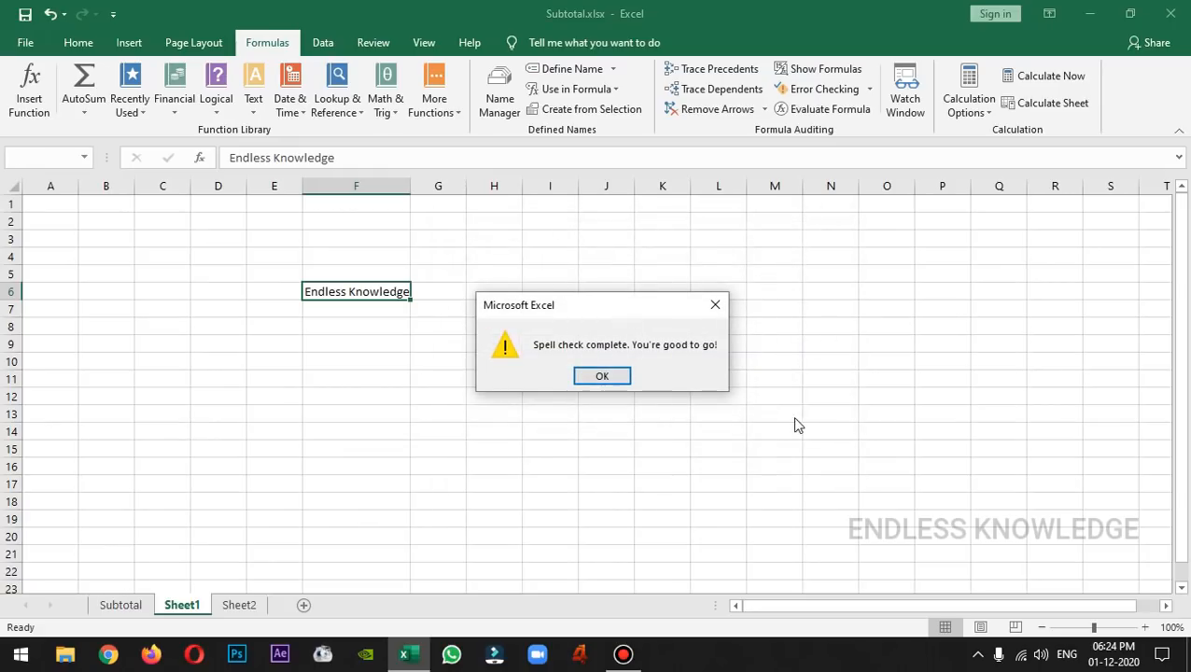
left_click(604, 377)
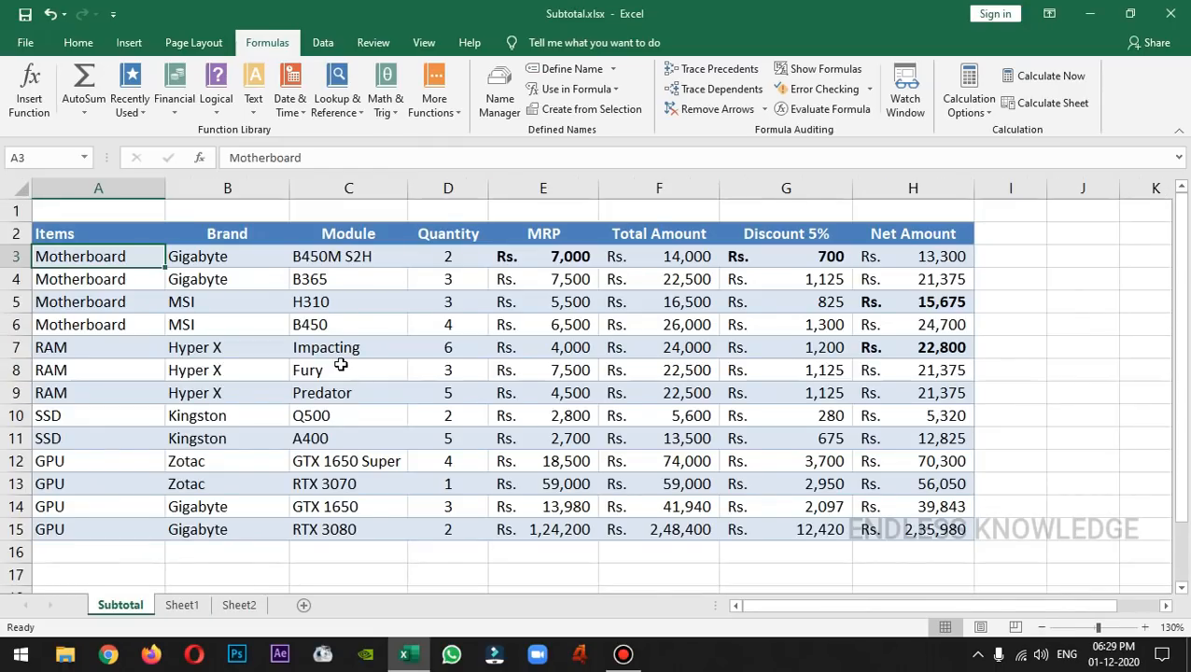
Select the data range A3:H15 from cell A3 in Extend Selection mode, and turn the mode off
key("F8")
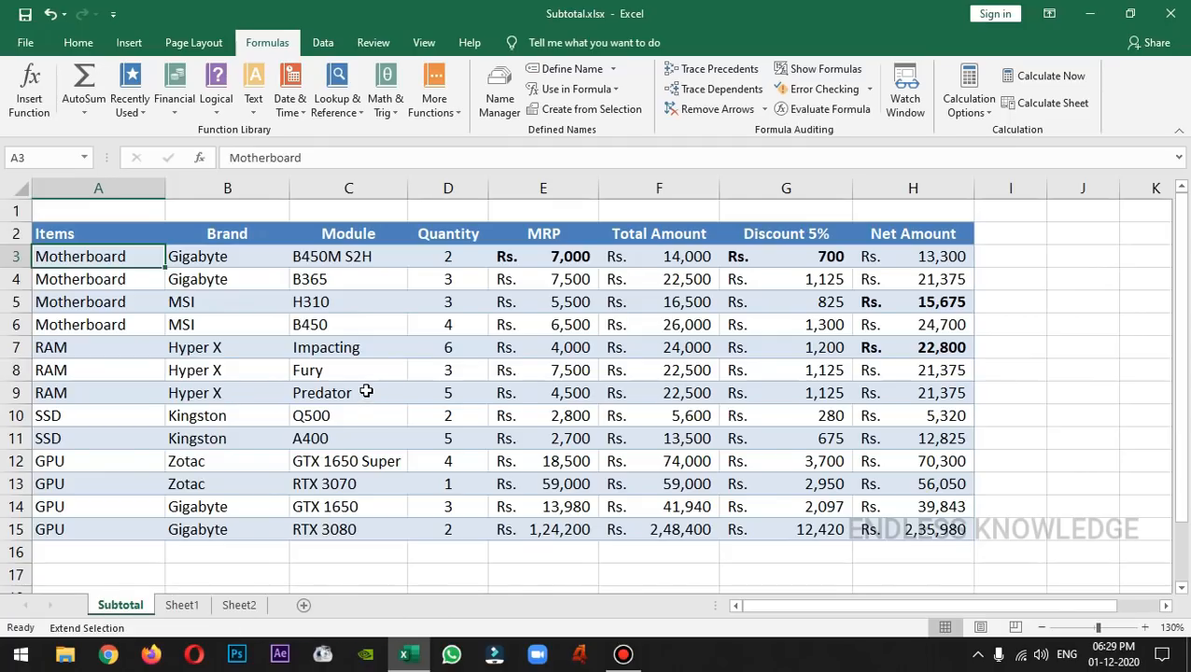
key("Right")
key("Right")
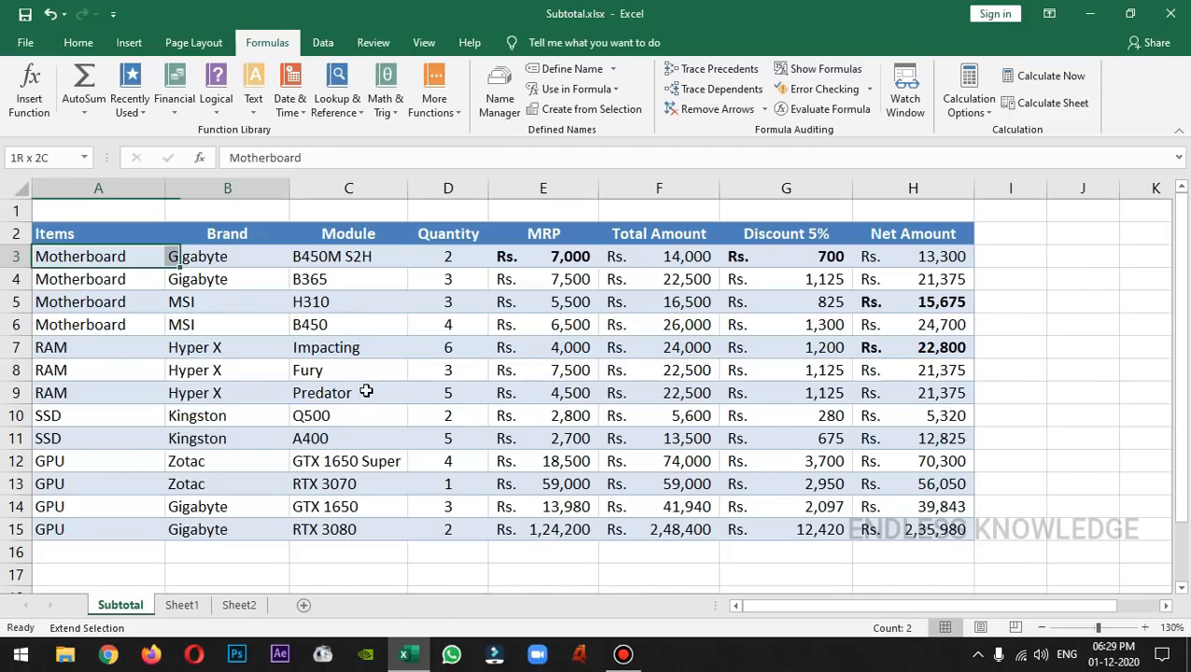
key("Down")
key("Down")
key("Down")
key("Down")
key("Down")
key("Down")
key("Down")
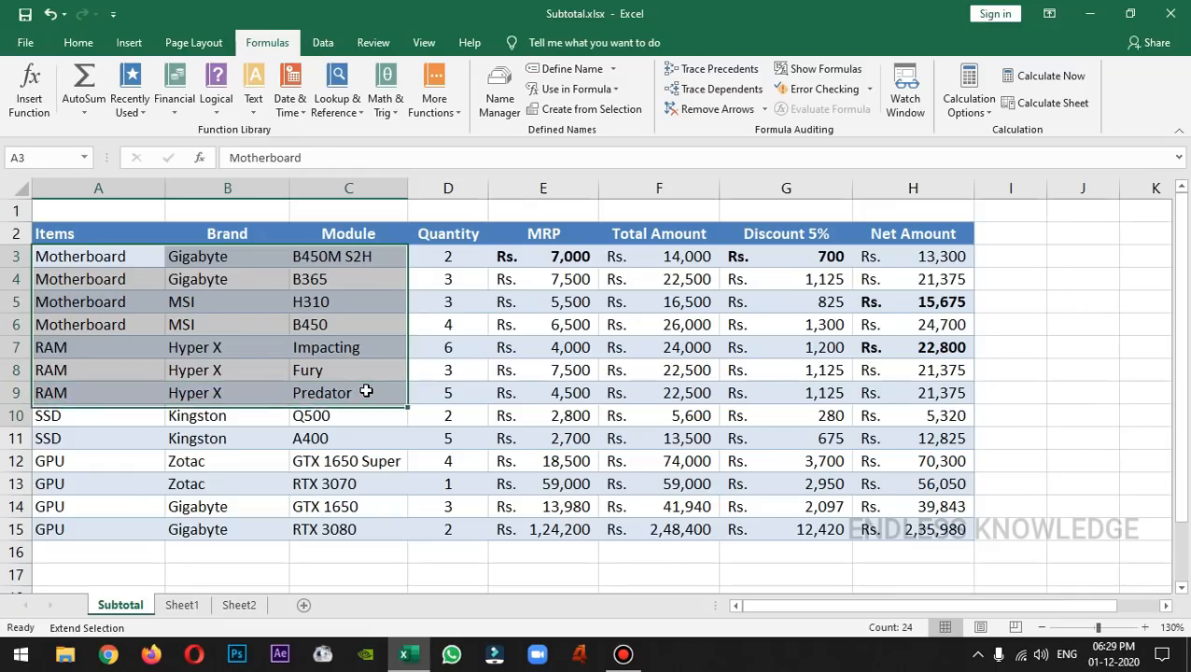
key("Right")
key("Right")
key("Right")
key("Down")
key("Down")
key("Right")
key("Right")
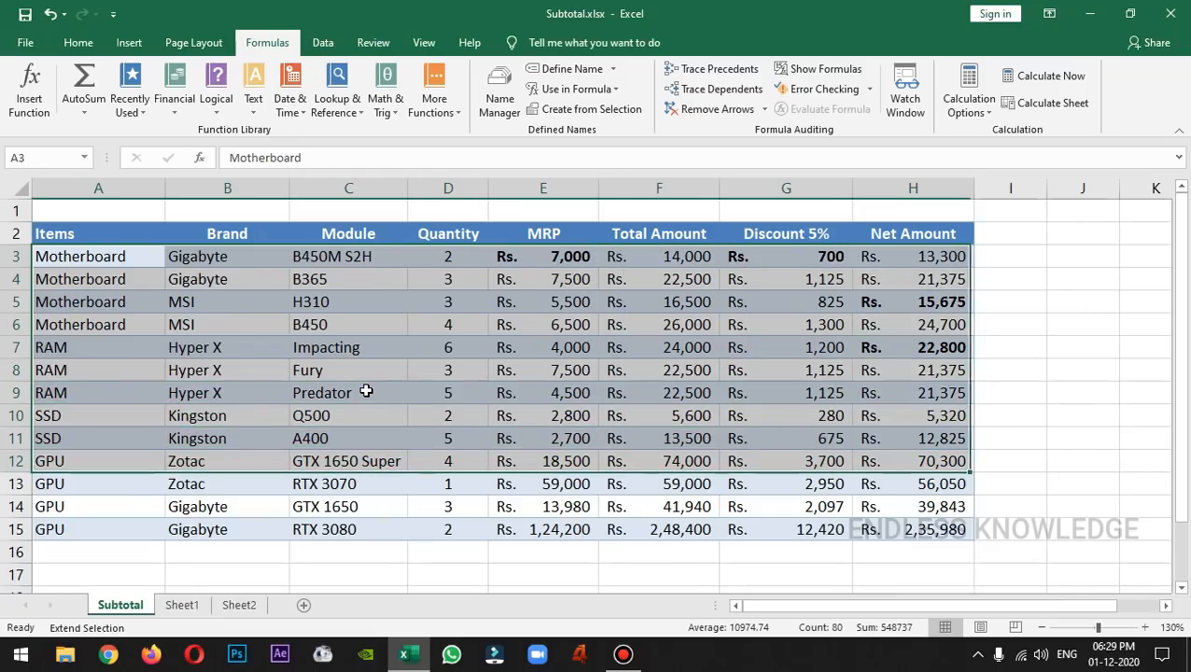
key("Down")
key("Down")
key("Down")
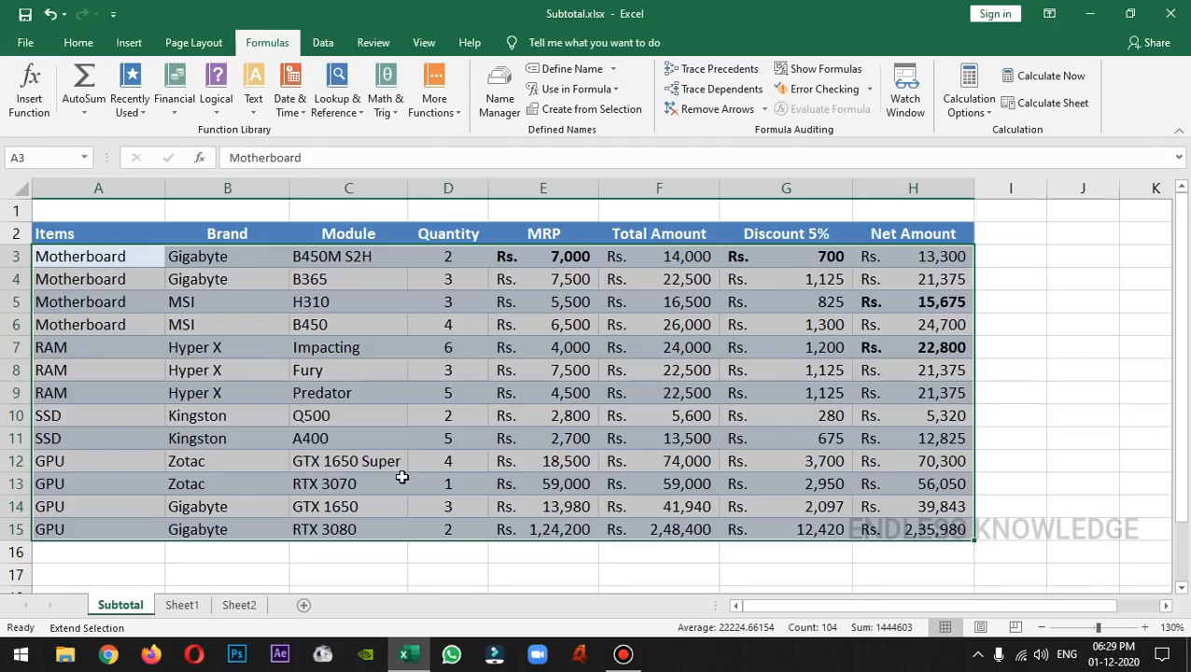
key("F8")
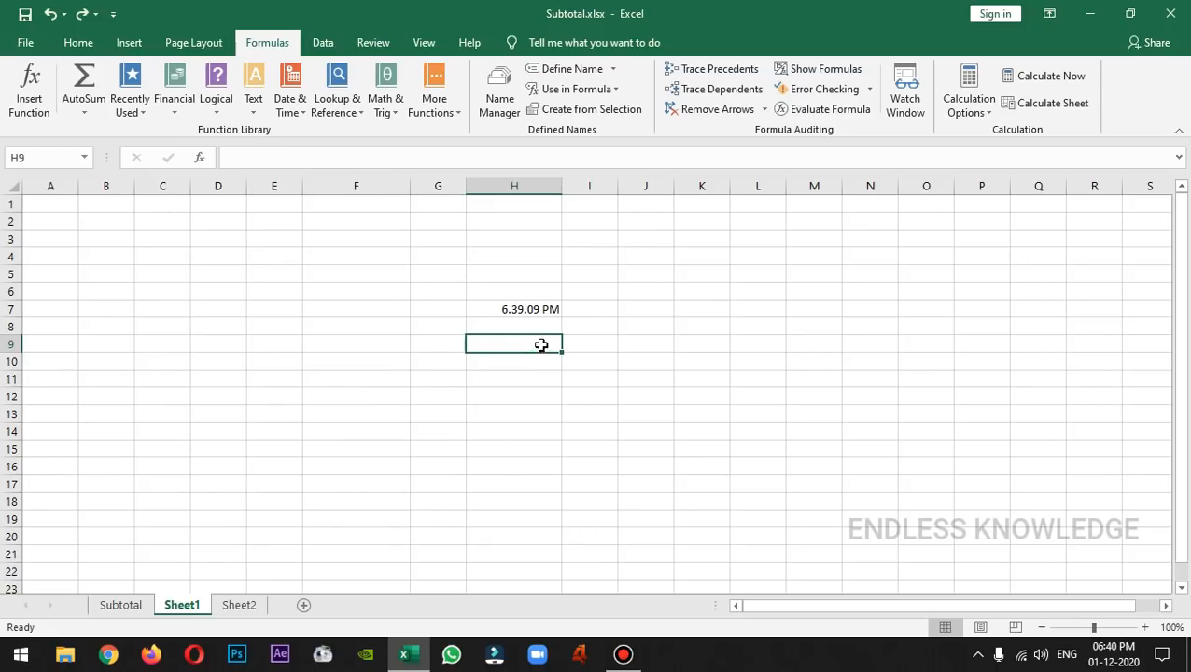
Recalculate the NOW() formula in cell H7 of Sheet1
left_click(540, 309)
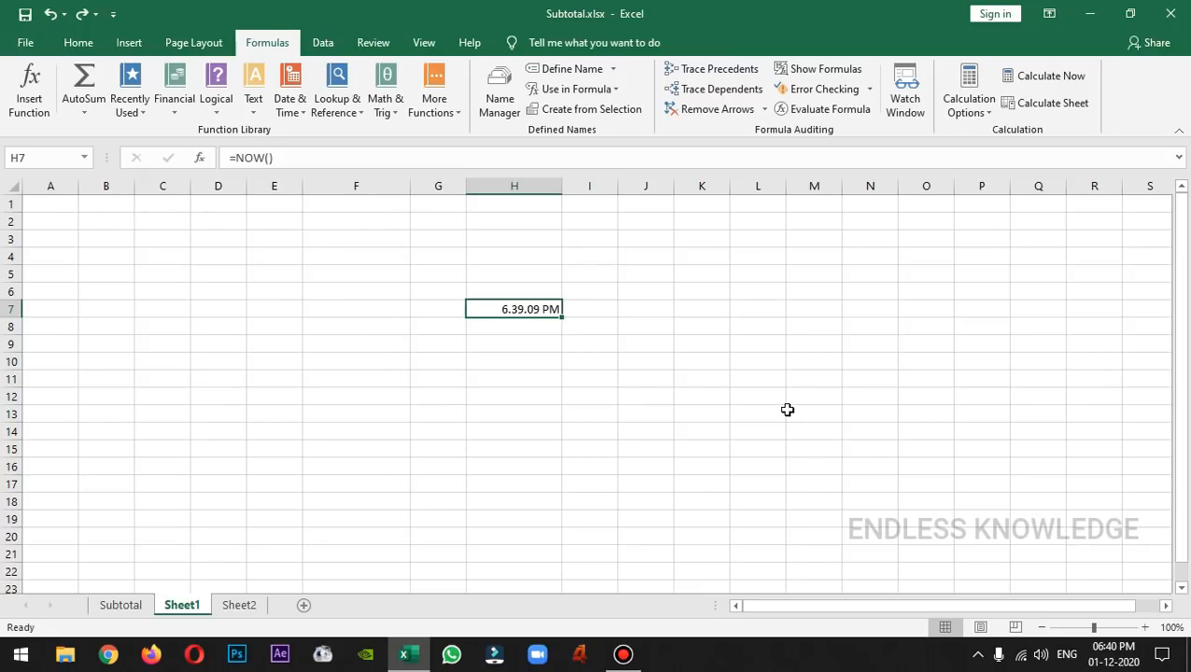
key("F9")
Switch to the Subtotal sheet and set the workbook's calculation mode to Manual
left_click(115, 604)
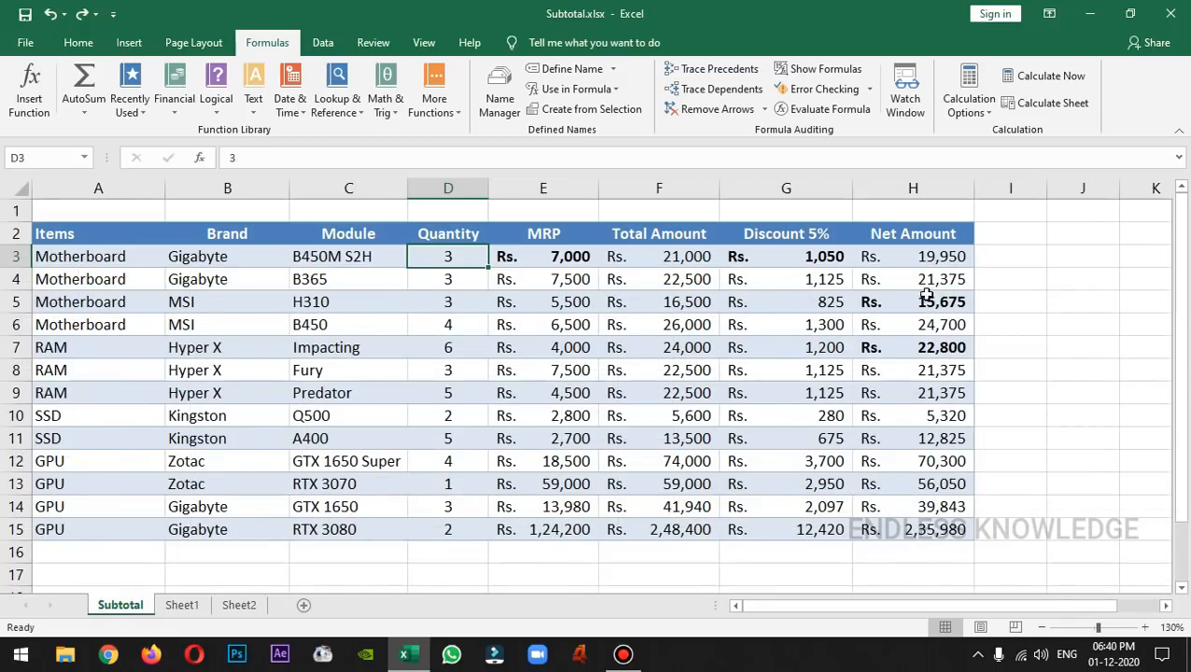
left_click(966, 101)
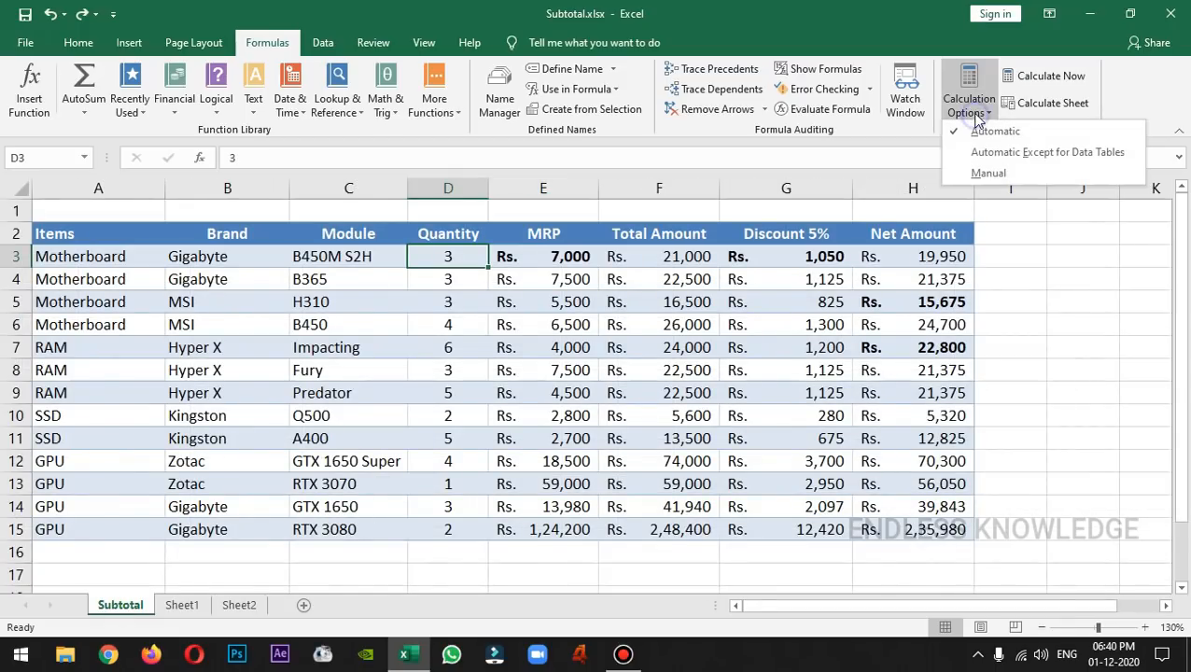
left_click(1016, 174)
Set the B450M S2H quantity in cell D3 to 6 and recalculate the amounts manually
left_click(448, 278)
left_click(457, 256)
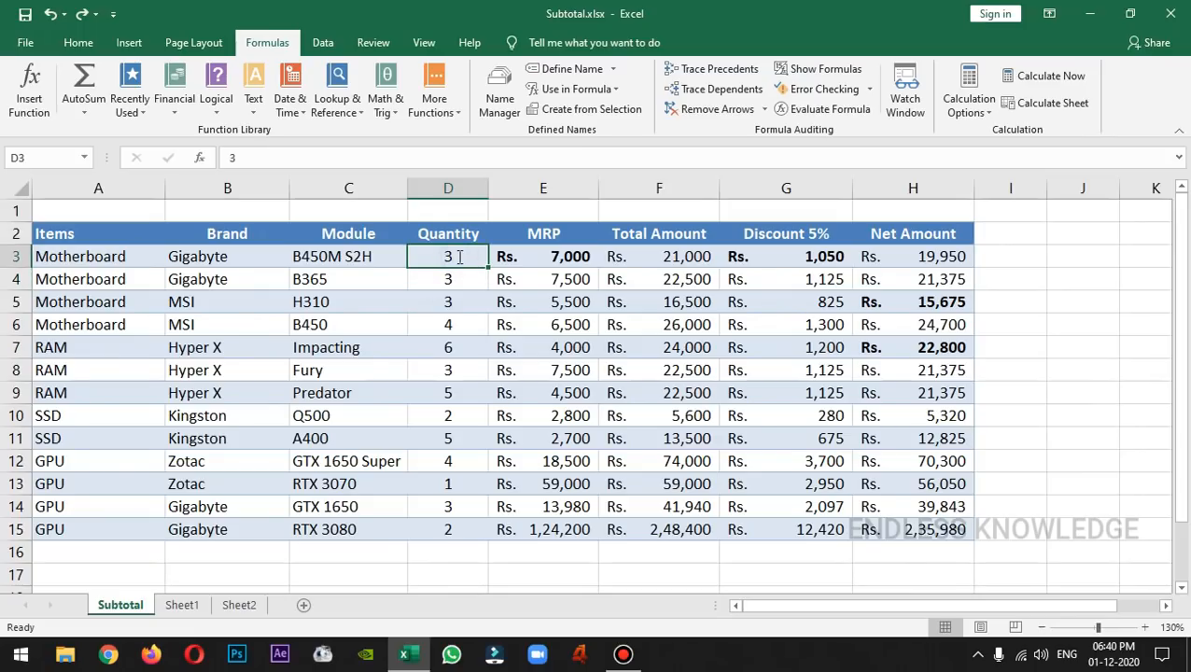
type("6")
key("Return")
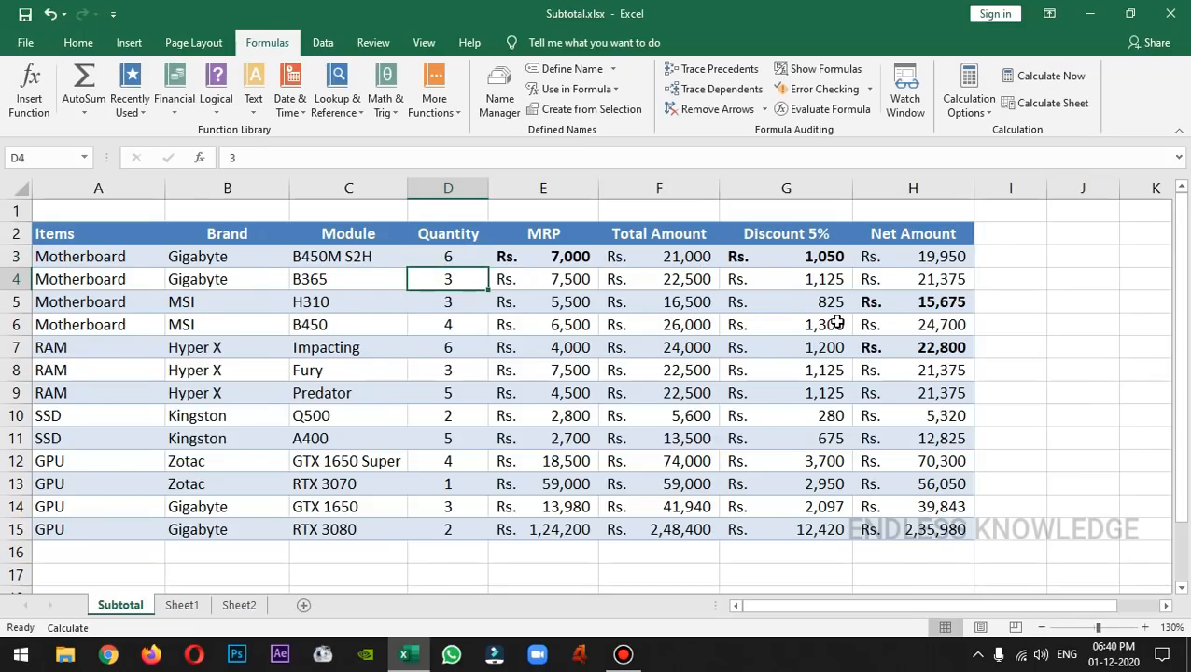
key("F9")
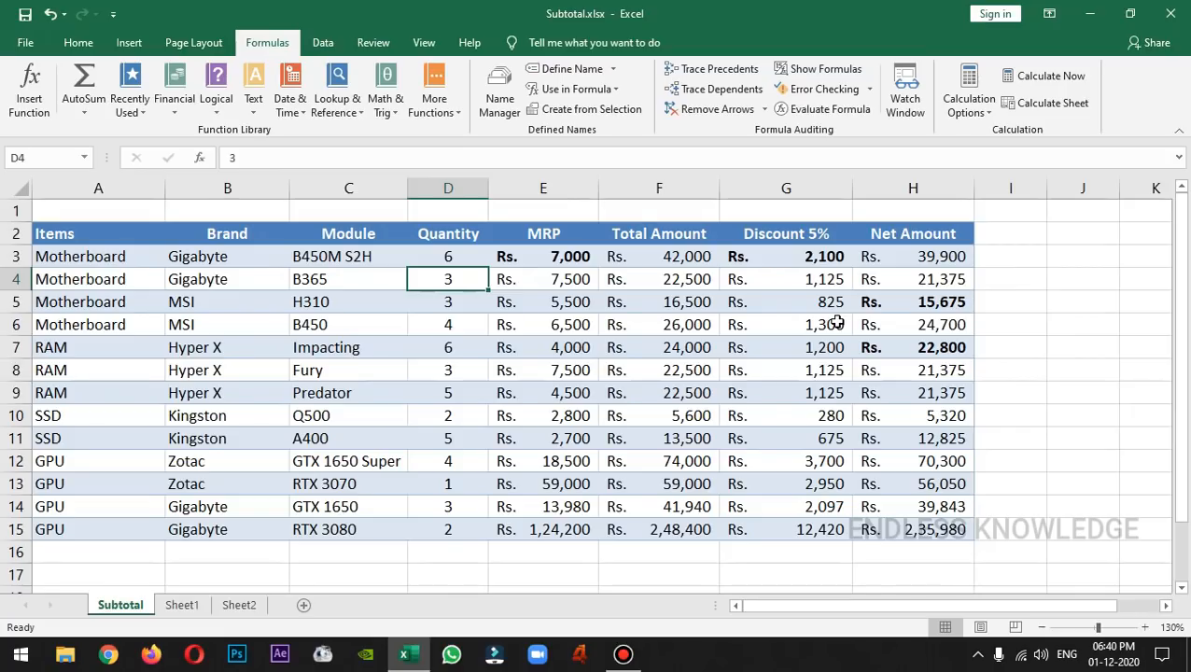
left_click(182, 606)
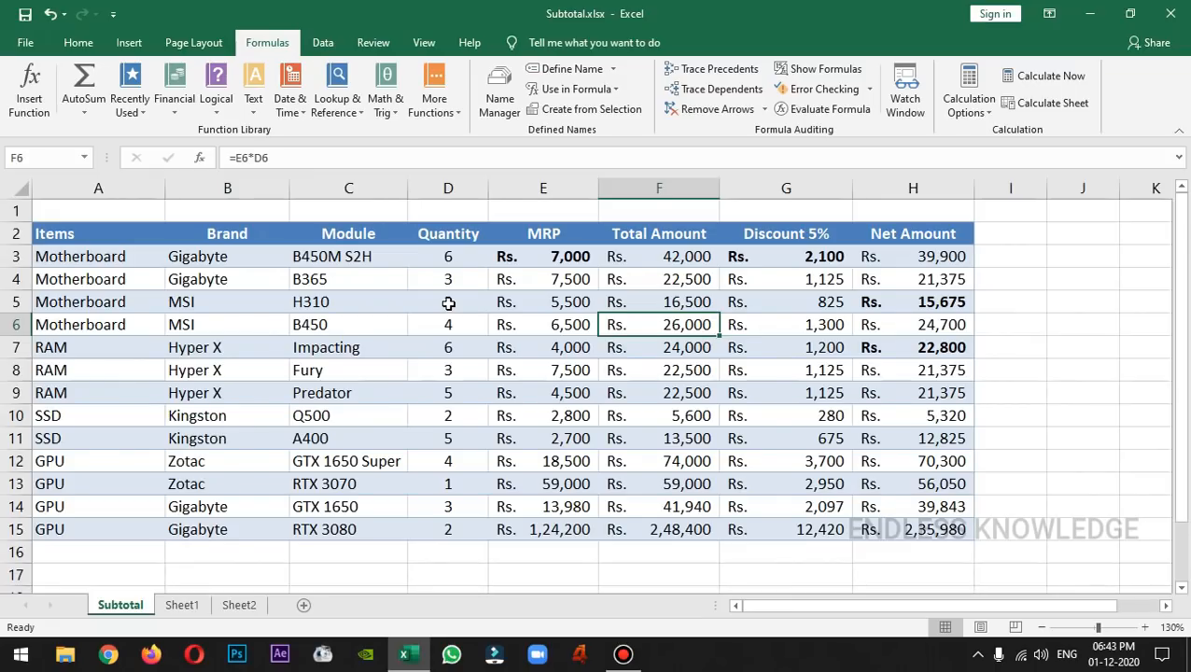
Open the page orientation options of the Subtotal sheet through key tips and move the highlight between Portrait and Landscape
key("alt")
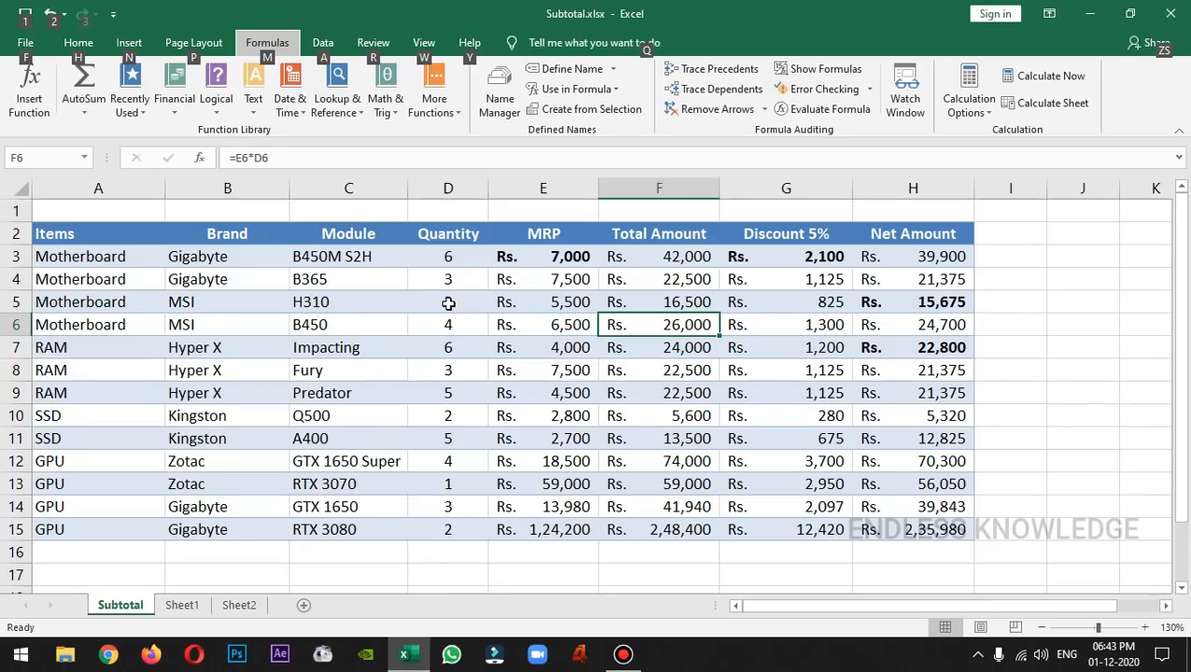
key("p")
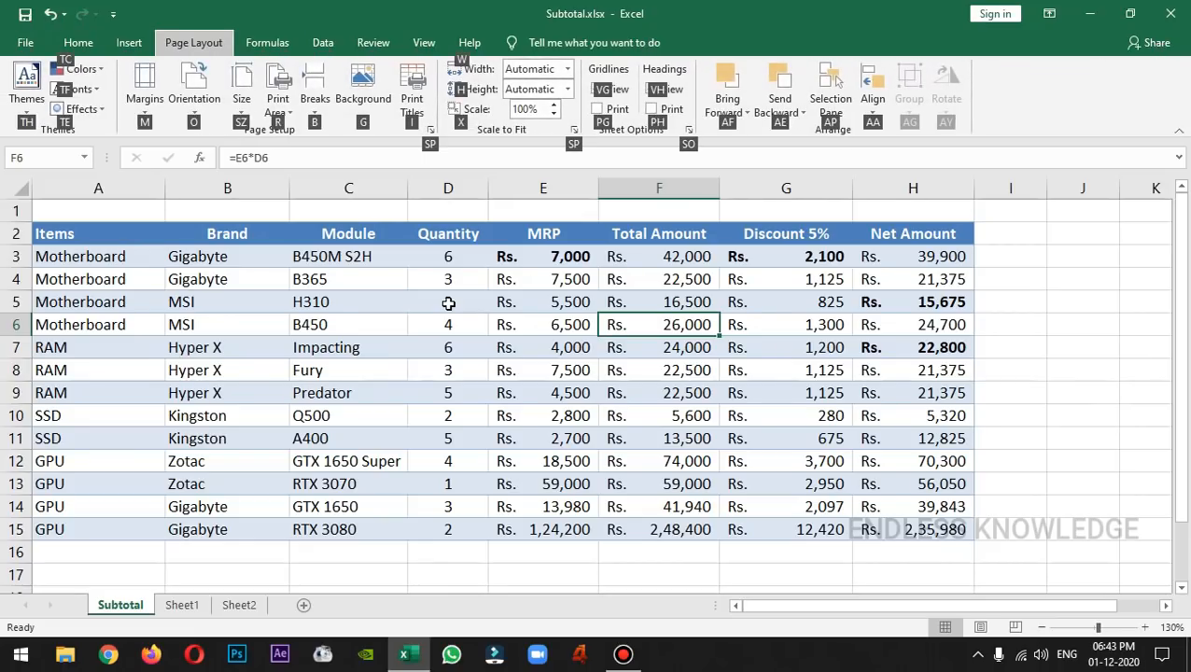
key("alt")
key("o")
key("Down")
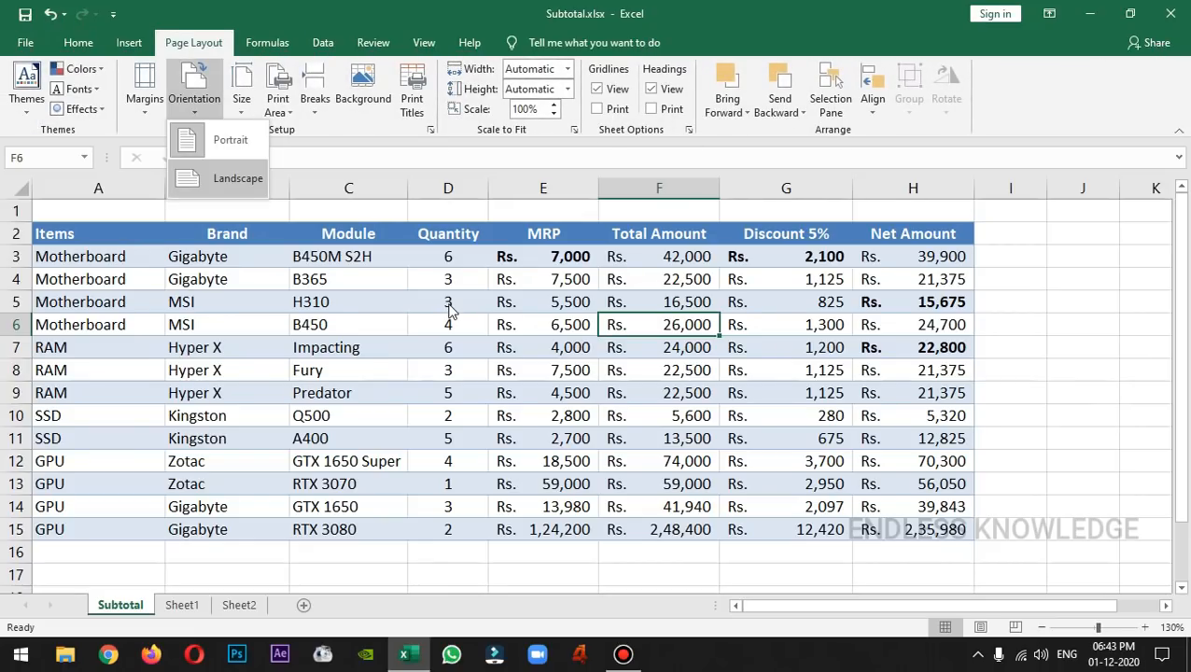
key("Up")
key("Down")
key("Up")
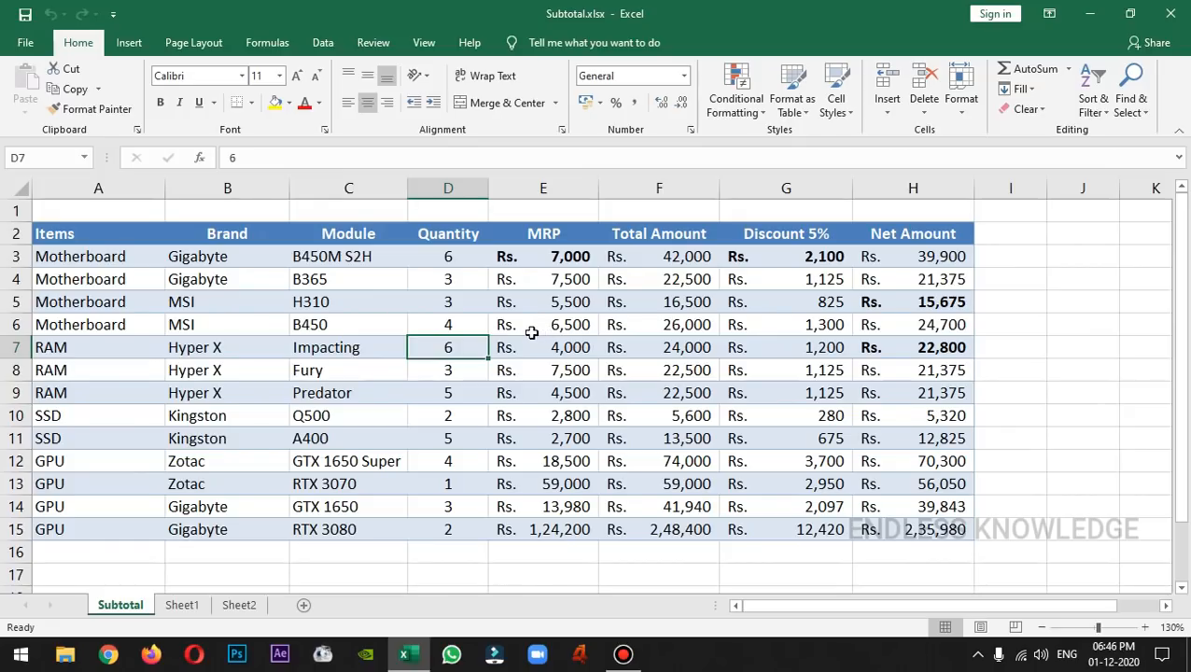
Create a chart on its own sheet from the module, total amount and net amount ranges C3:C15, F3:F15 and H3:H15
left_click_drag(382, 246, 361, 529)
left_click_drag(673, 255, 690, 525)
left_click_drag(912, 257, 903, 530)
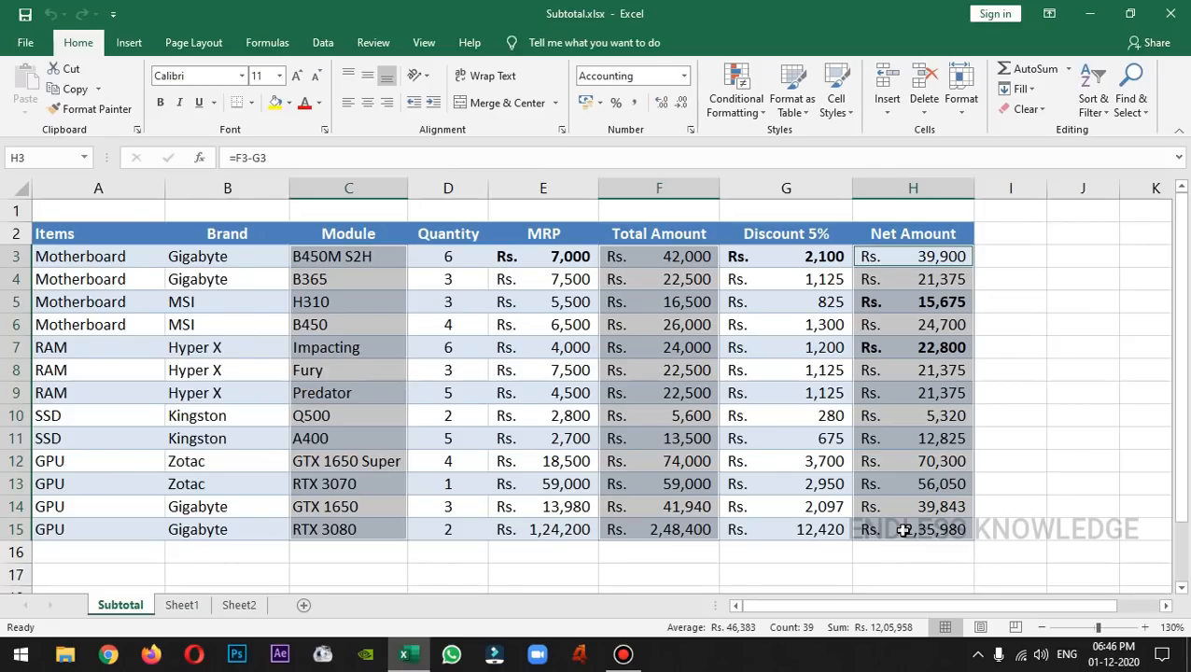
key("F11")
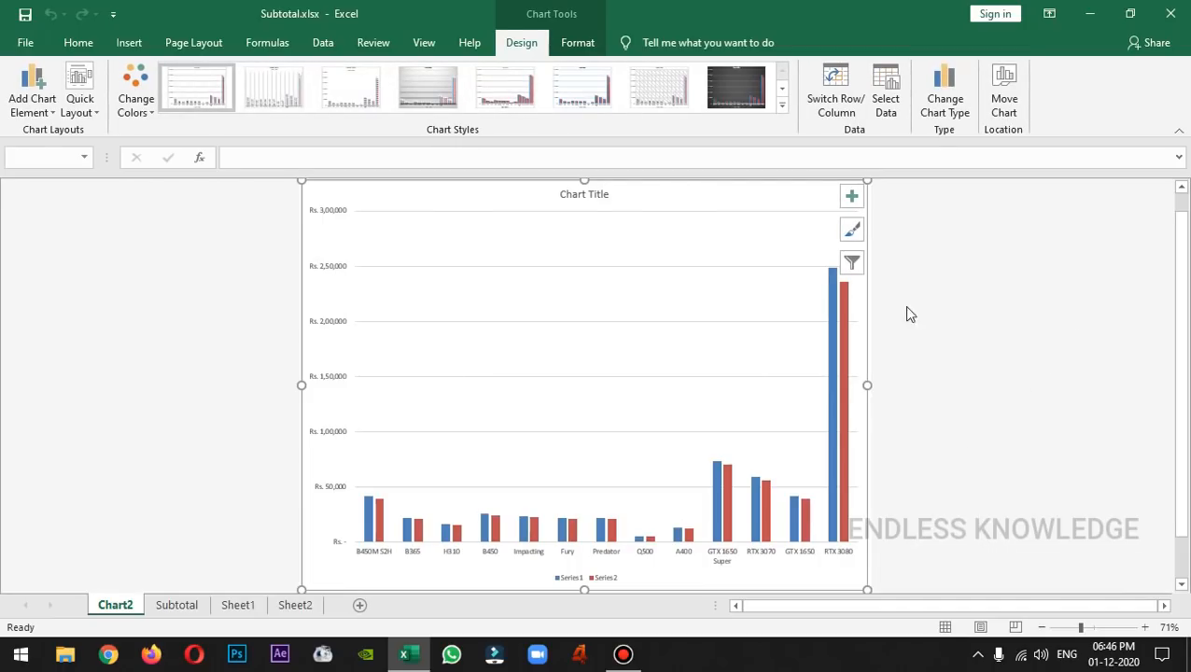
key("ctrl+p")
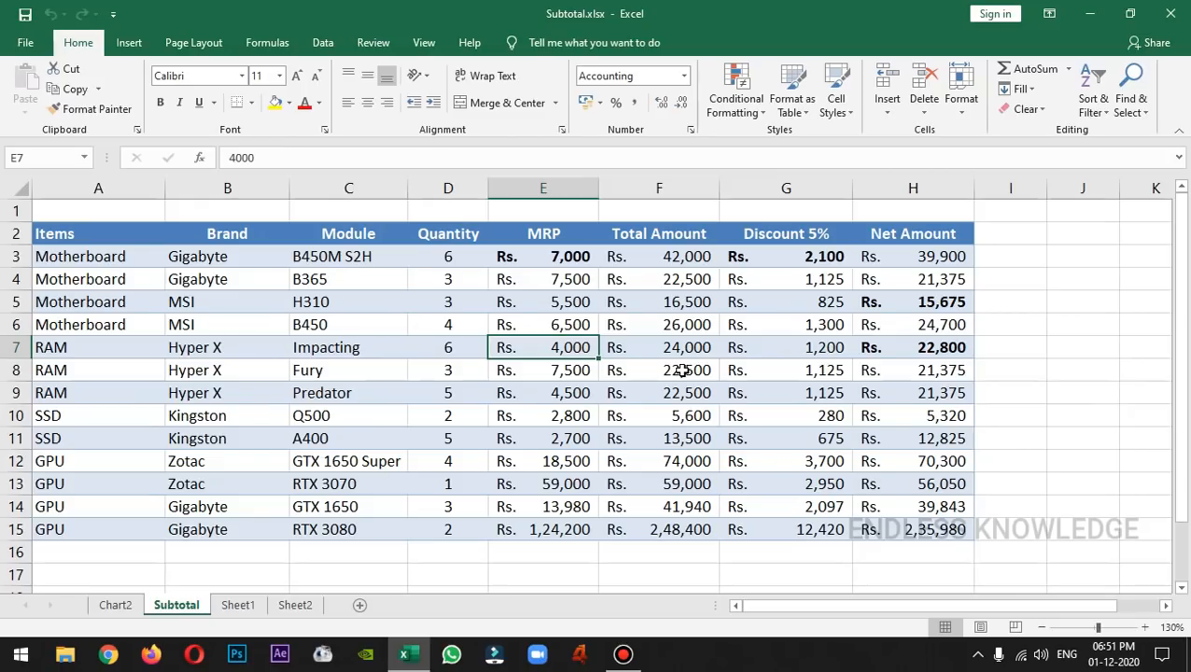
Open the Save As dialog for the Subtotal.xlsx workbook and reposition it over the sheet
key("F12")
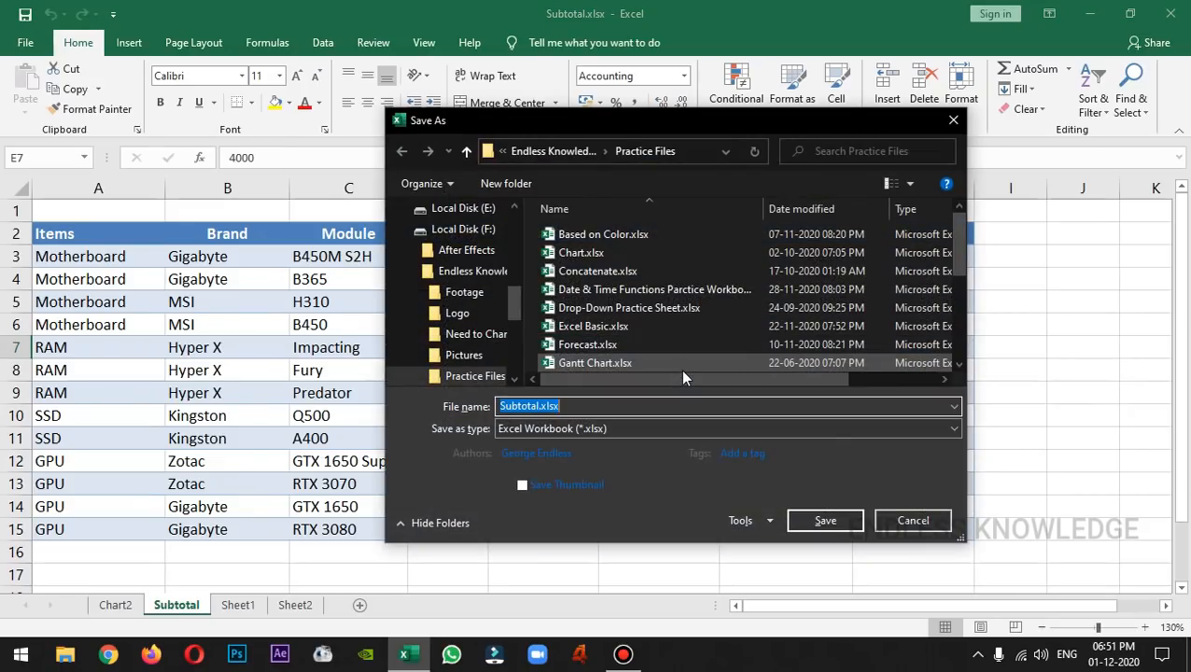
left_click_drag(661, 125, 546, 153)
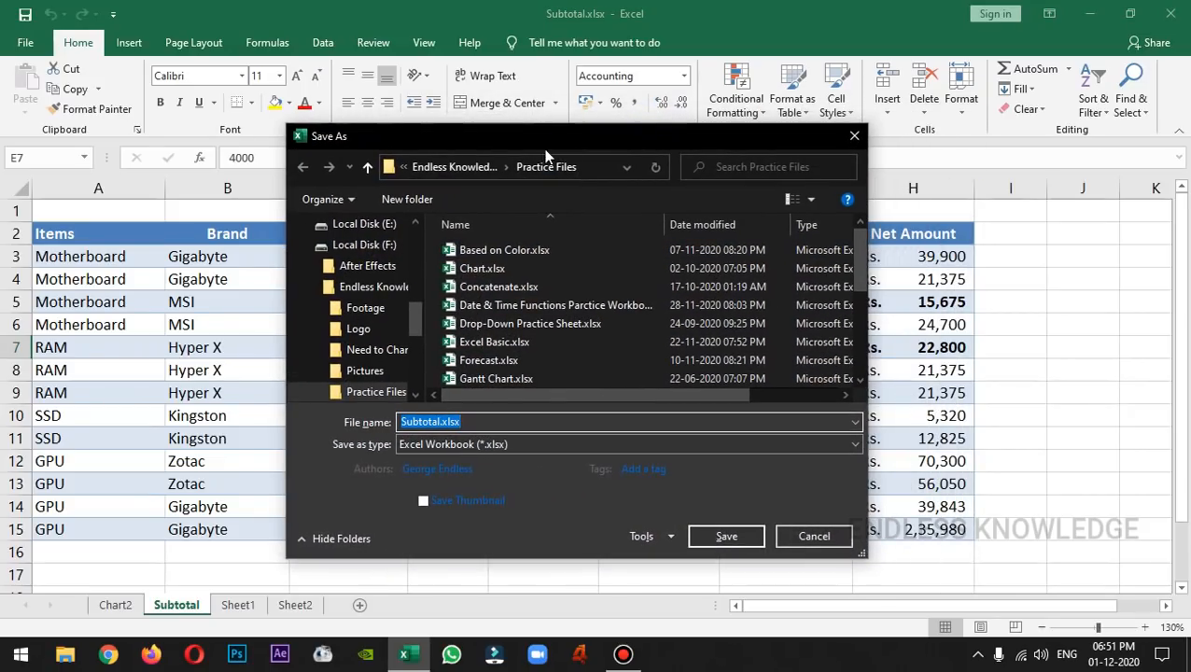